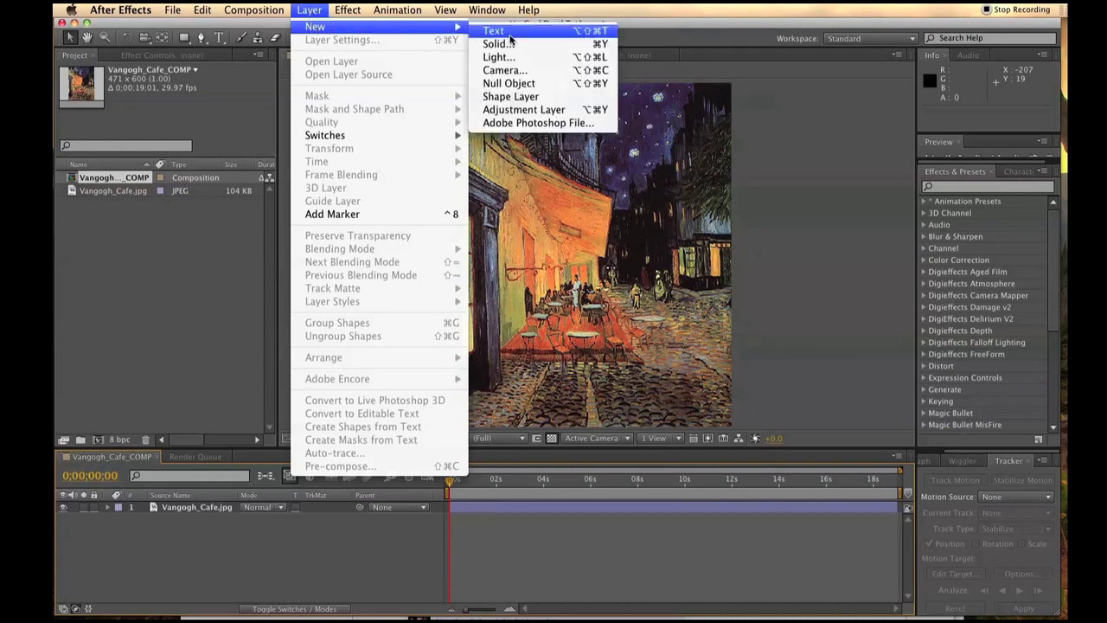
Step: Add a new 50mm camera layer and name it Render_cam
left_click(504, 70)
left_click(387, 153)
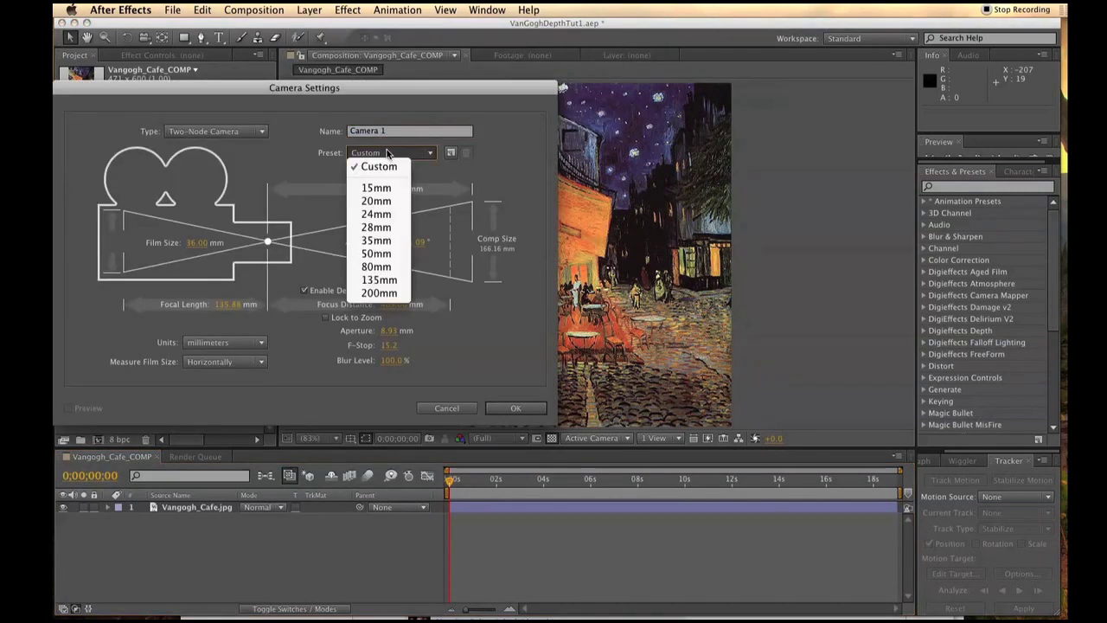
left_click(386, 253)
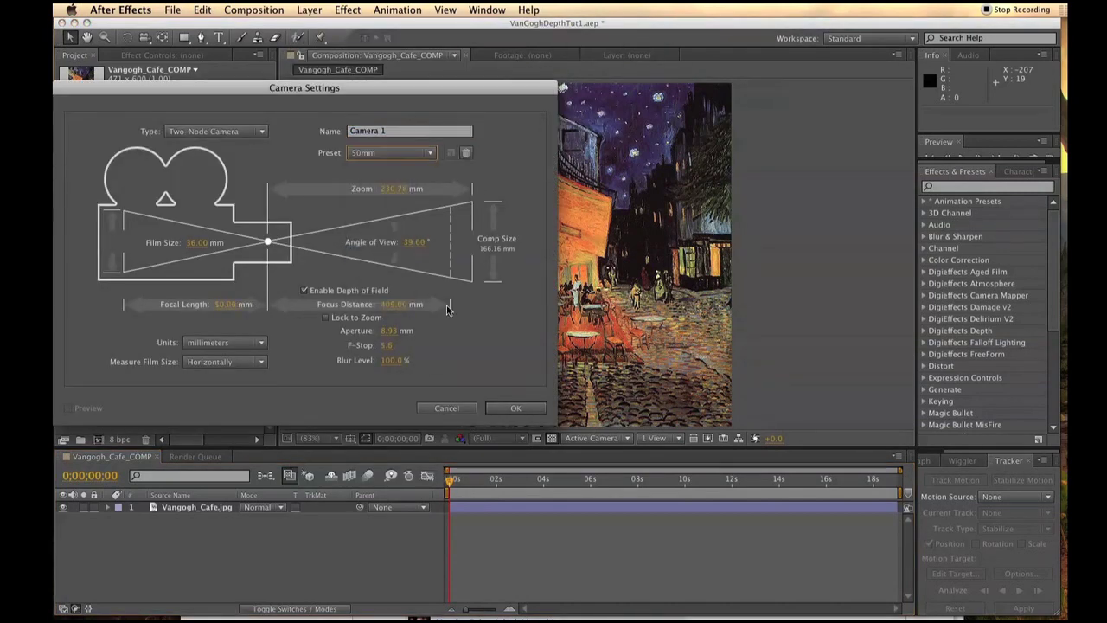
left_click(514, 409)
left_click(268, 558)
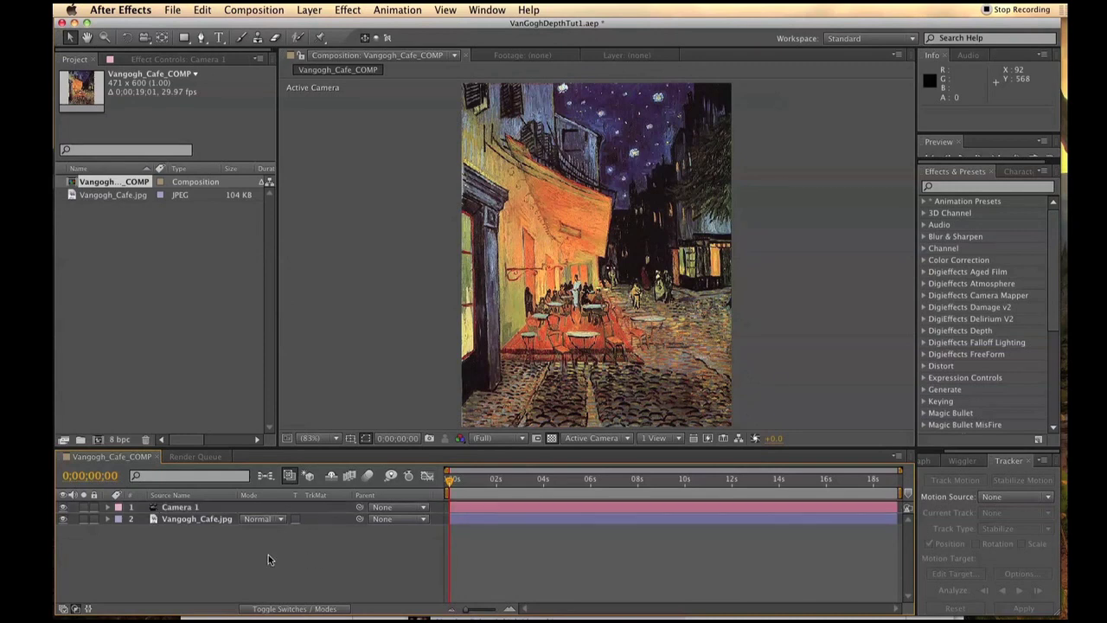
left_click(197, 507)
key("Return")
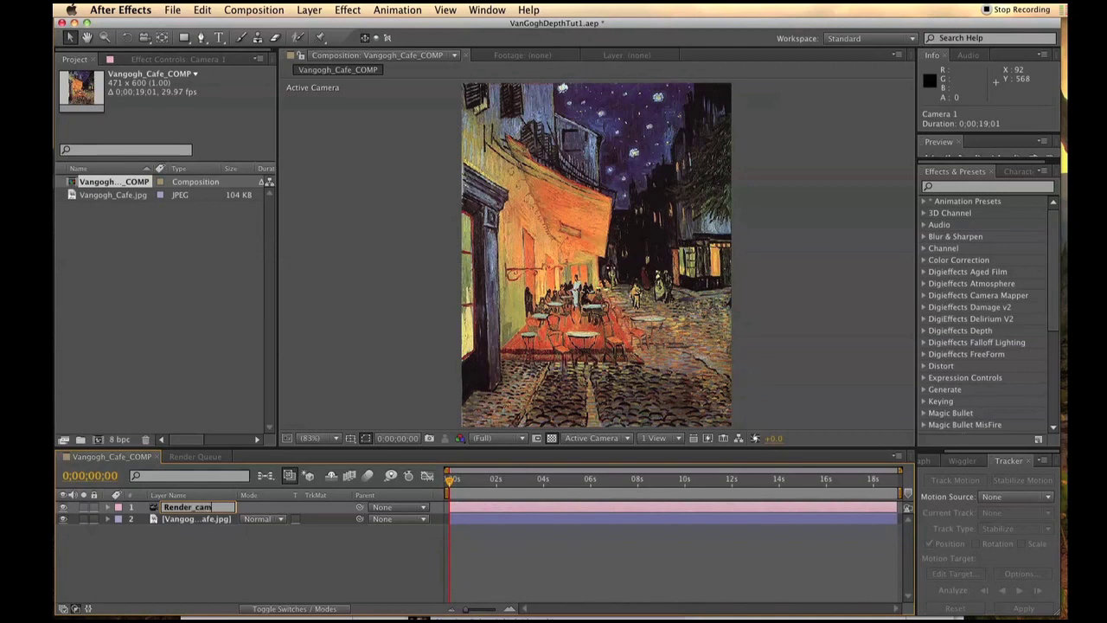
left_click(210, 550)
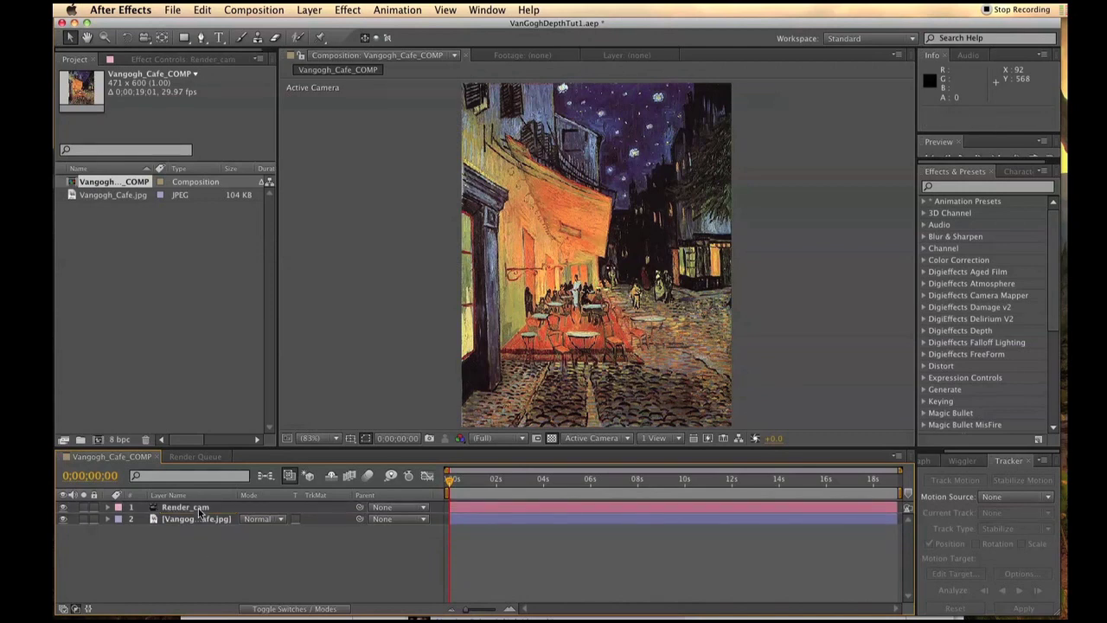
Step: Duplicate Render_cam, rename the copy PROJECTION_cam, and move it below Render_cam
left_click(198, 509)
key("super+d")
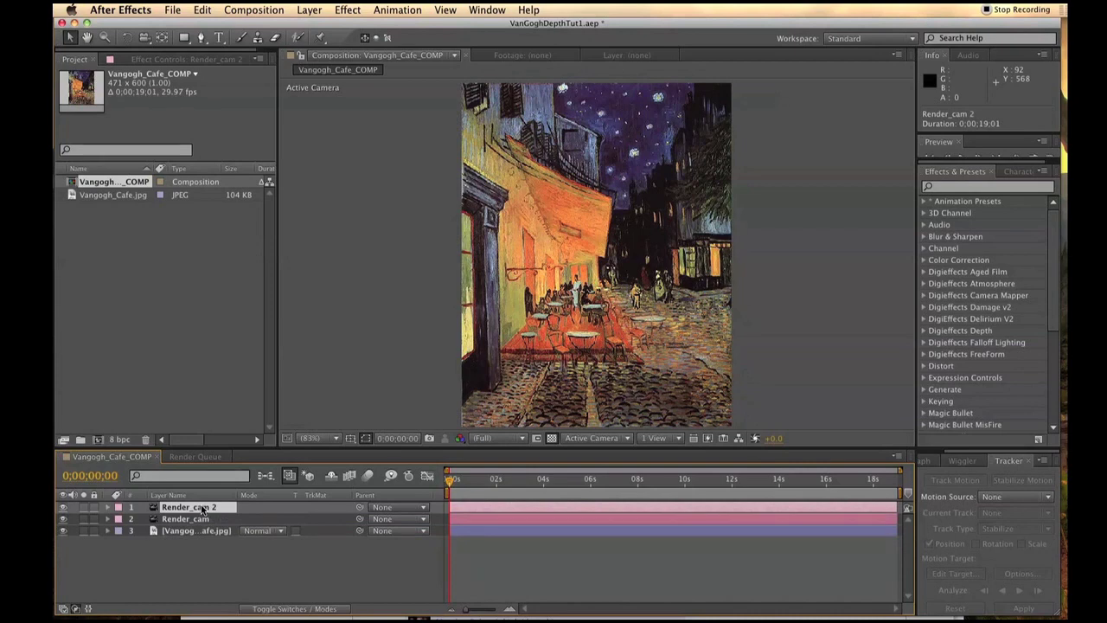
key("Return")
type("ROJECTION_cam")
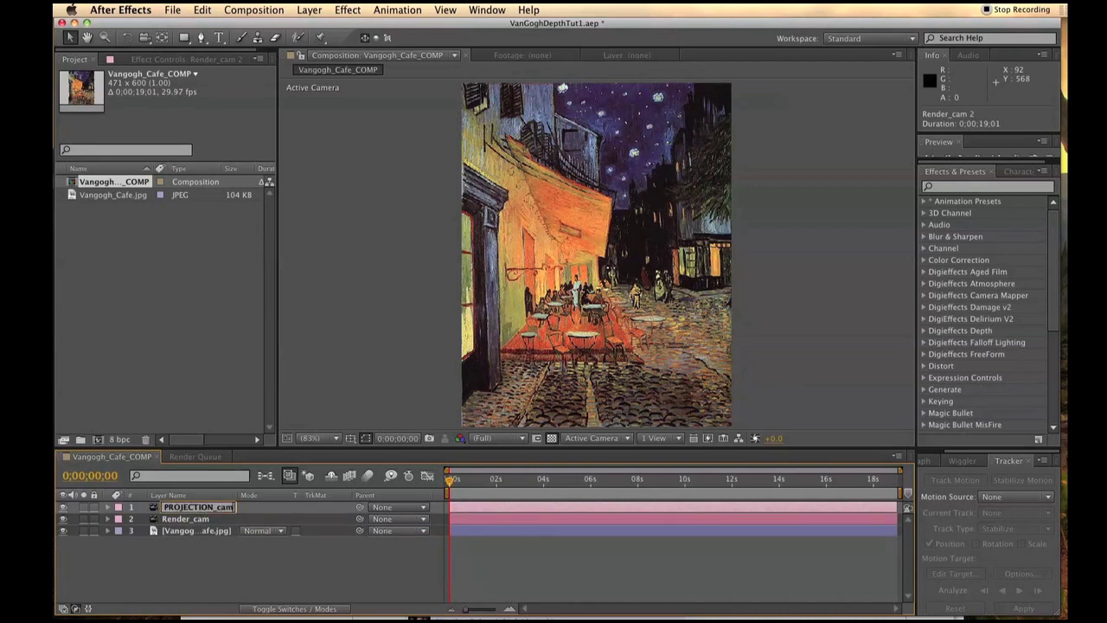
left_click(218, 592)
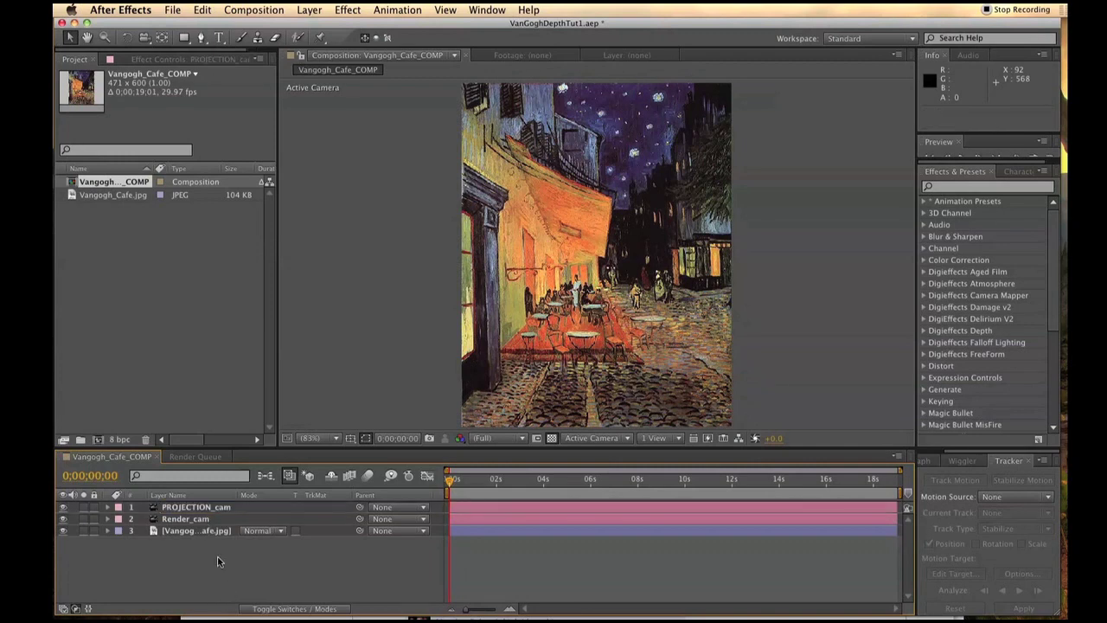
left_click_drag(194, 510, 193, 525)
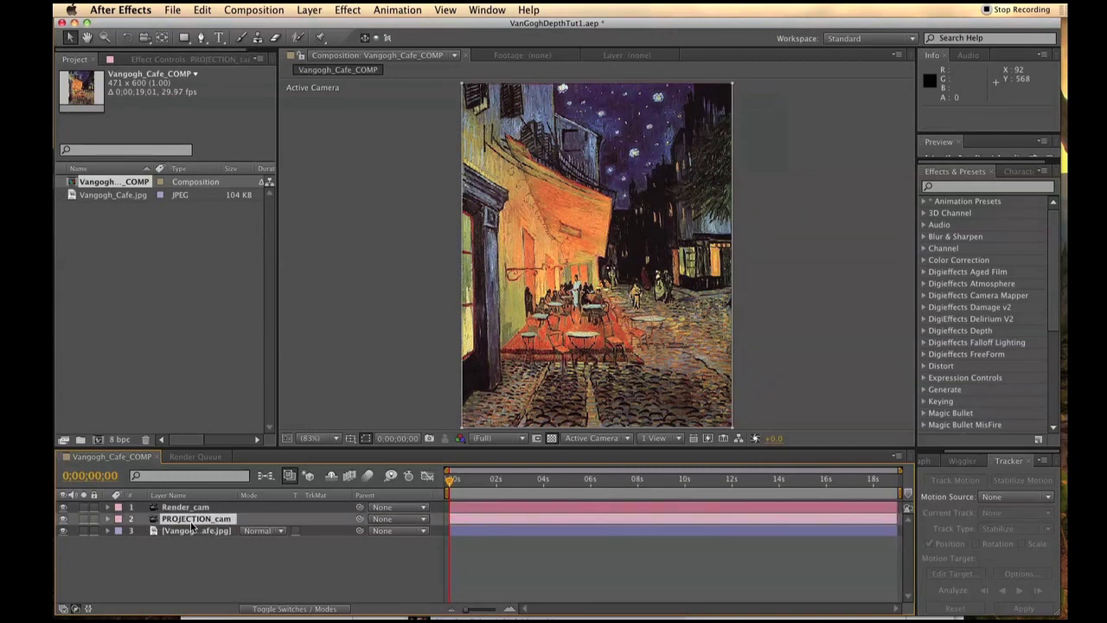
left_click(191, 577)
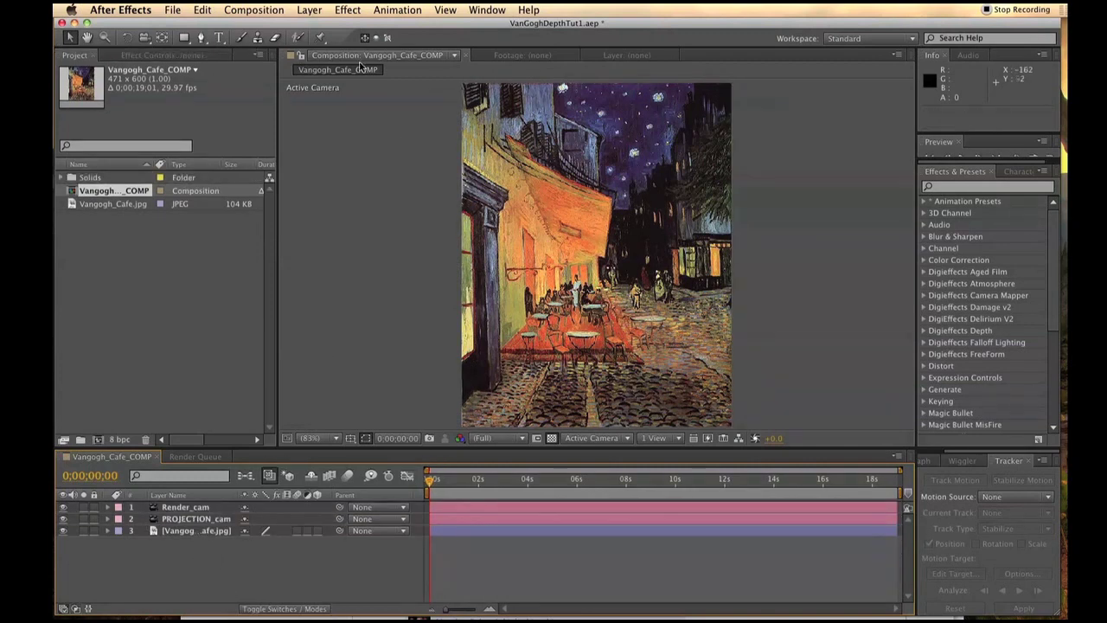
left_click(309, 9)
Step: Create a white solid, make it a 3D layer, and name it Floor
mouse_move(407, 27)
left_click(494, 44)
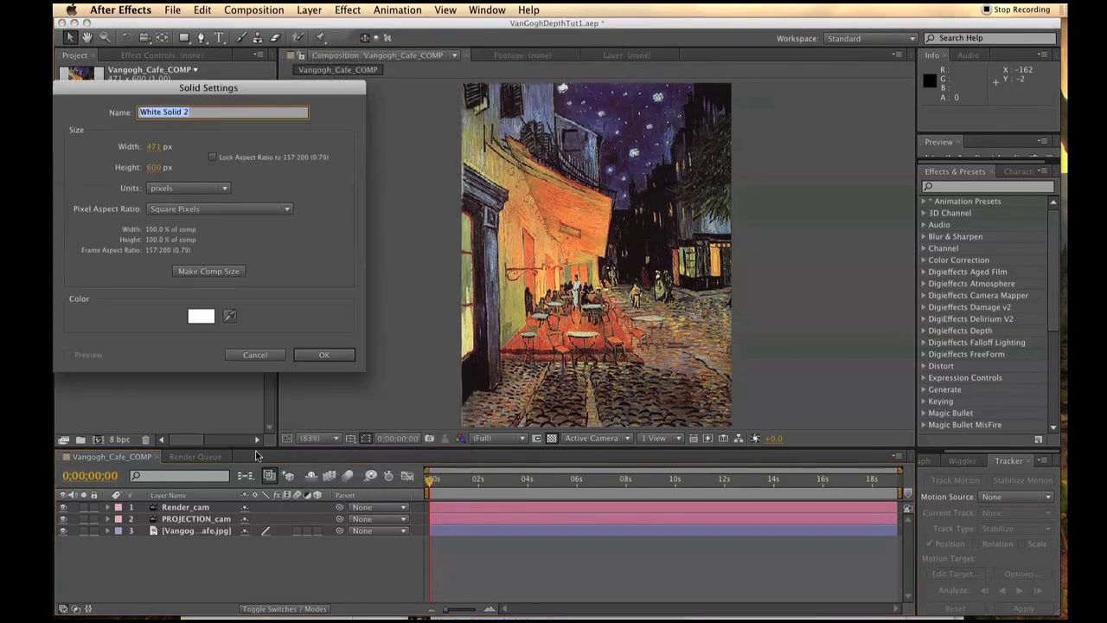
left_click(305, 354)
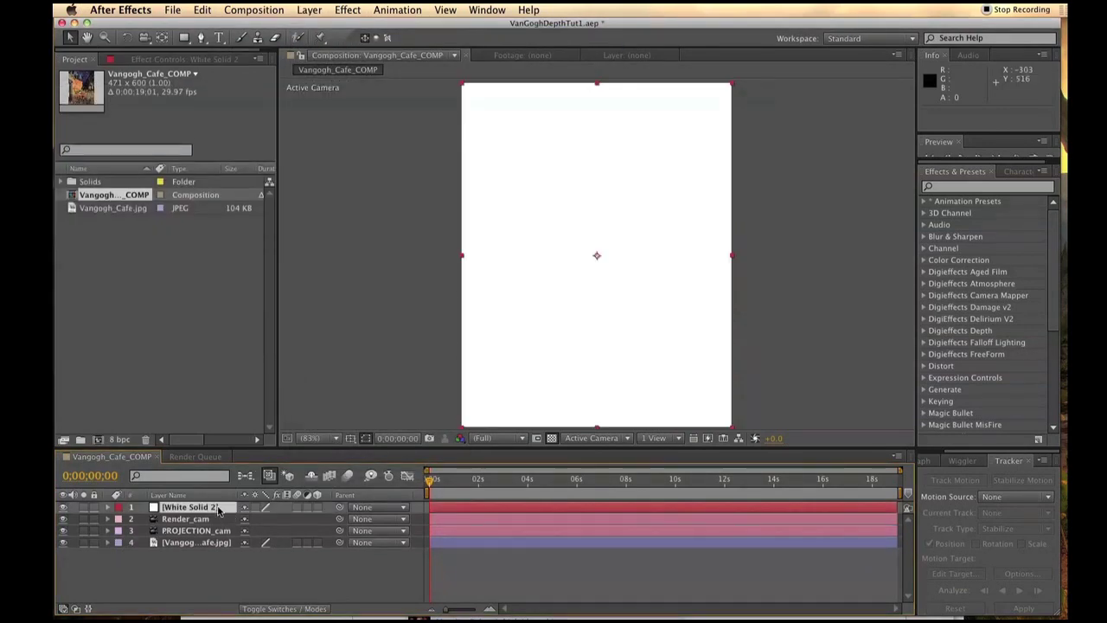
left_click(319, 507)
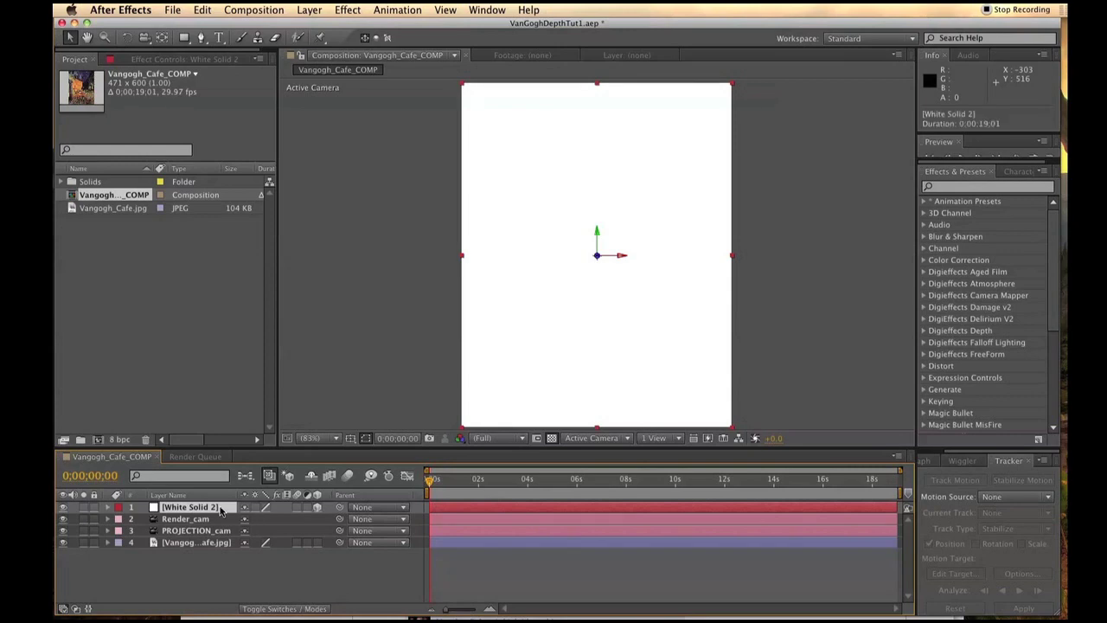
key("Return")
type("Floor")
key("Return")
Step: Apply Camera Mapper projecting Vangogh_Cafe.jpg through PROJECTION_cam, then hide the original painting layer
left_click(346, 10)
mouse_move(393, 184)
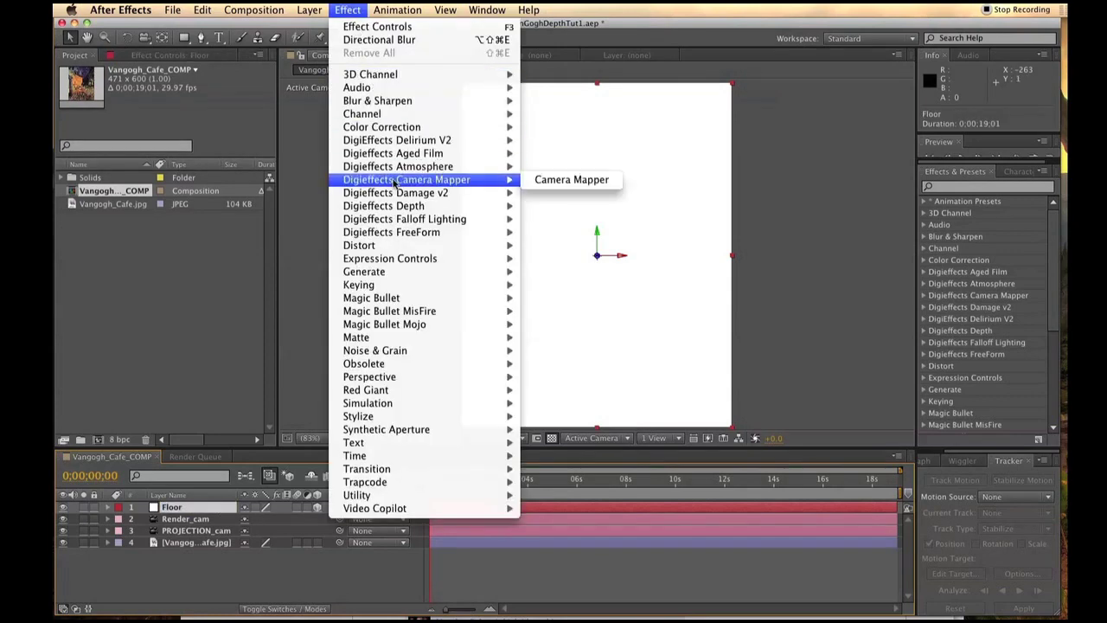
left_click(567, 179)
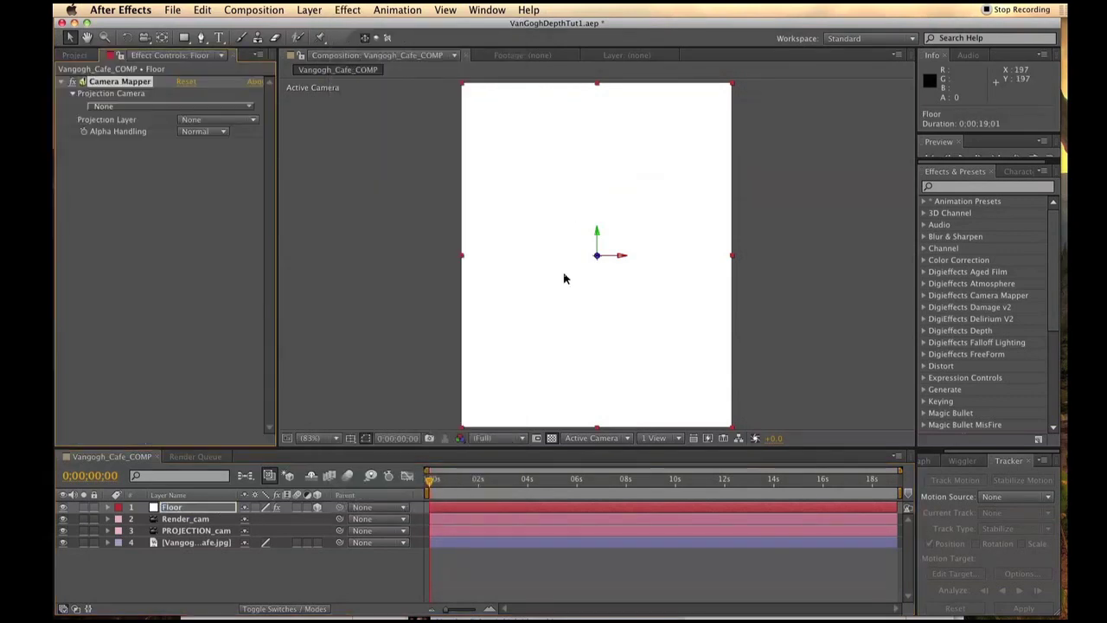
left_click(169, 106)
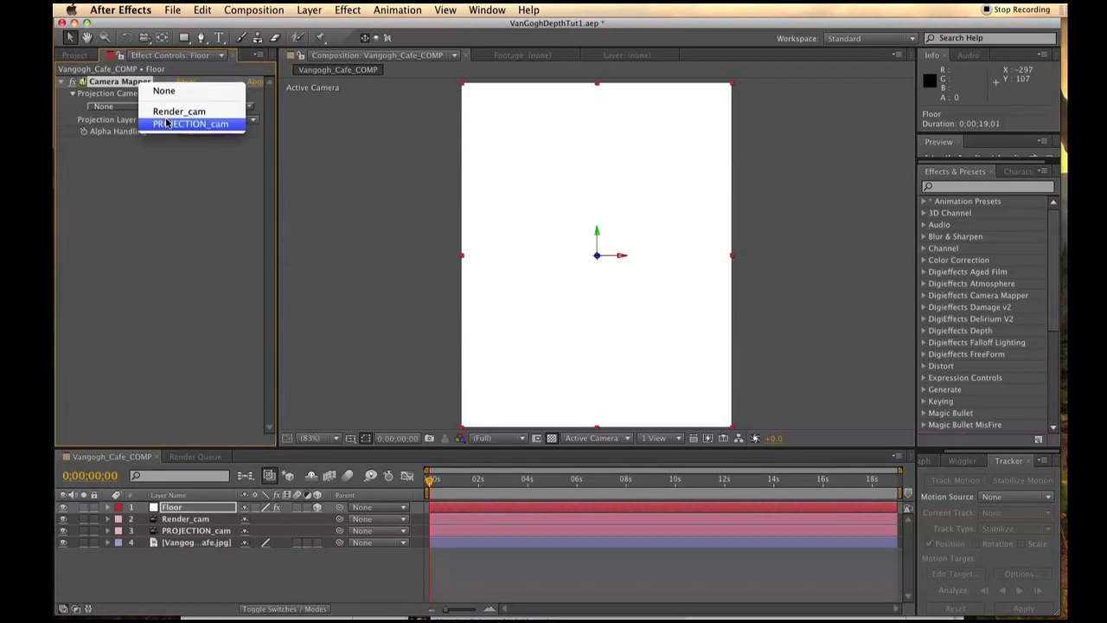
left_click(167, 124)
left_click(204, 126)
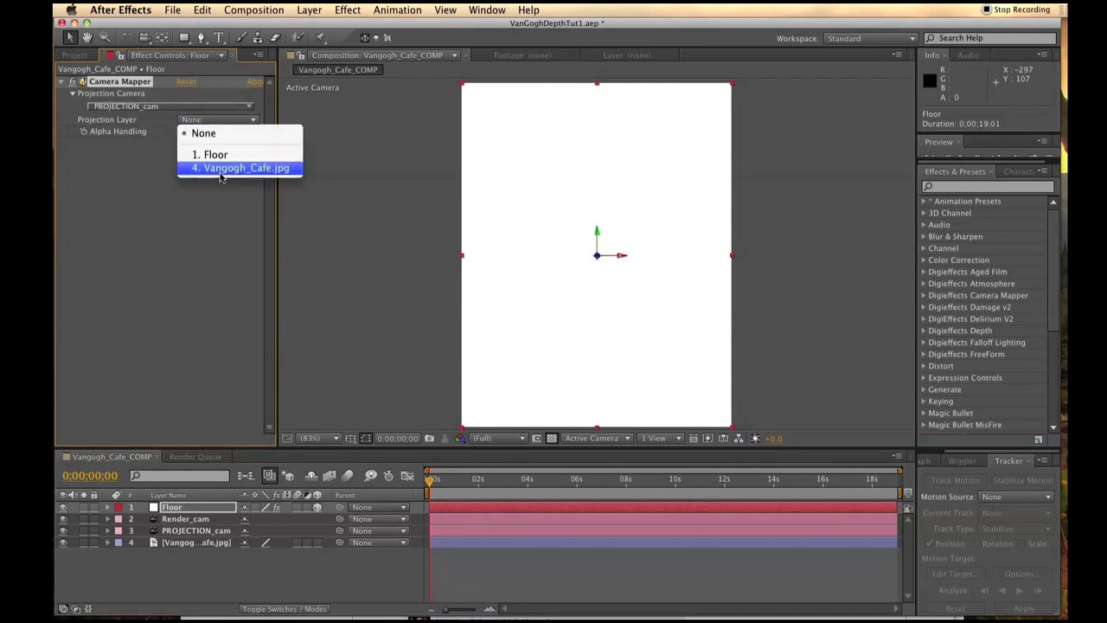
left_click(214, 168)
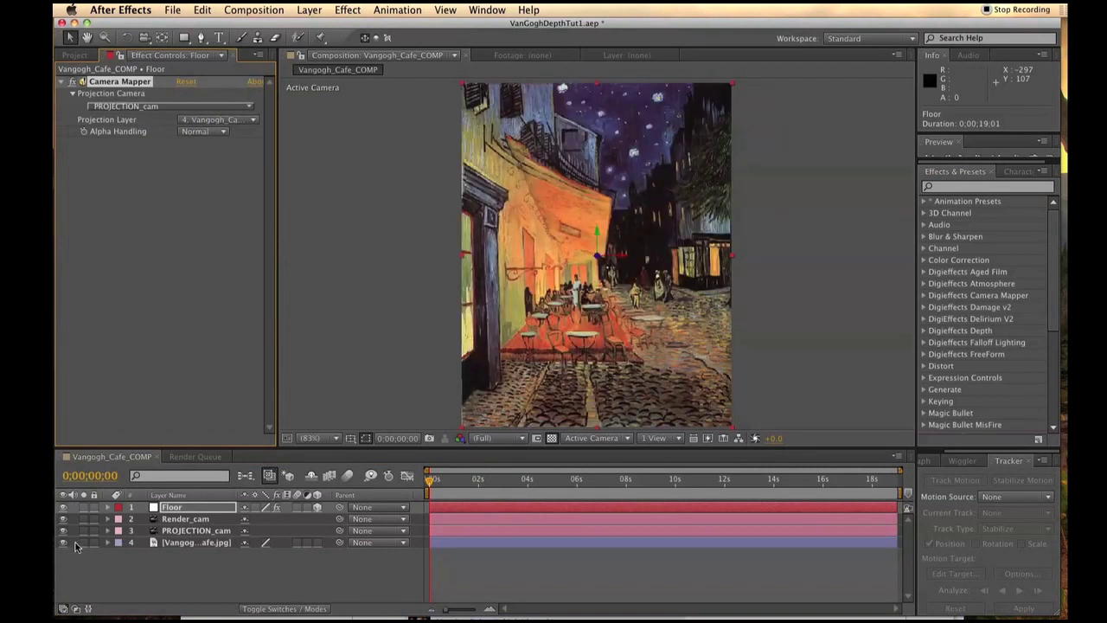
left_click(63, 542)
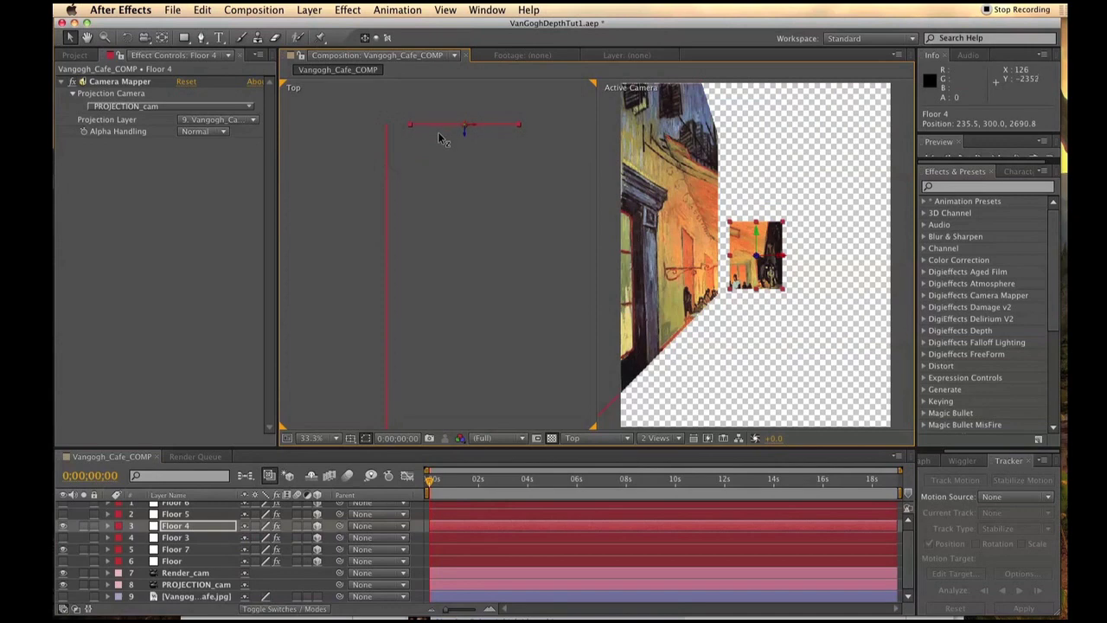
Step: Push Floor 4 deeper, rotate Floor 7 to match the awning, and resize Floor 5
left_click_drag(441, 139, 416, 130)
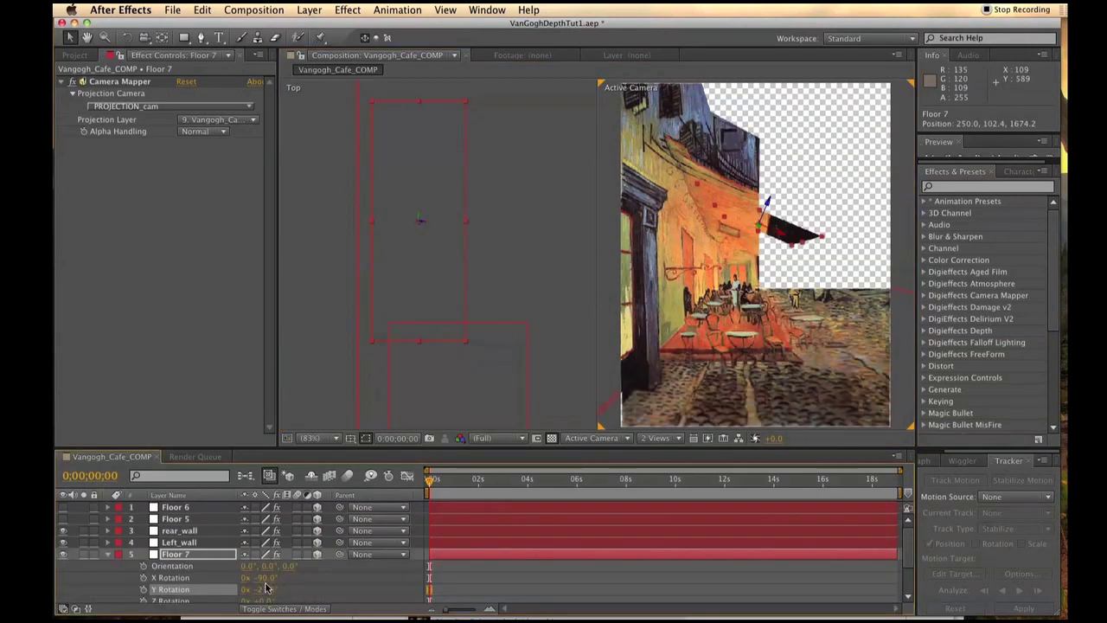
left_click_drag(265, 588, 269, 587)
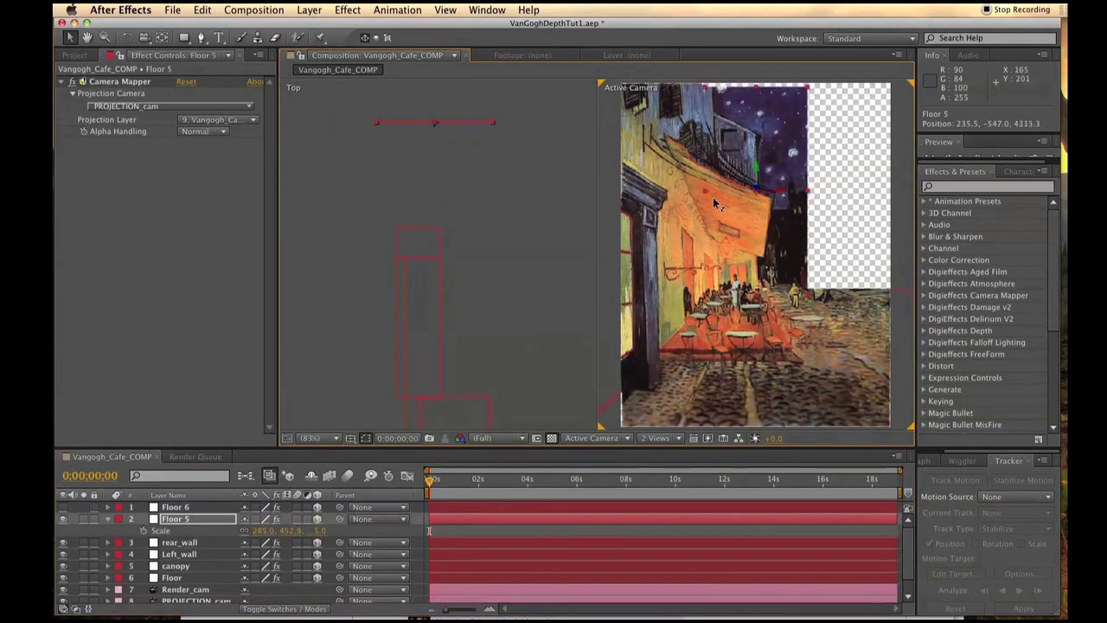
left_click_drag(712, 197, 767, 182)
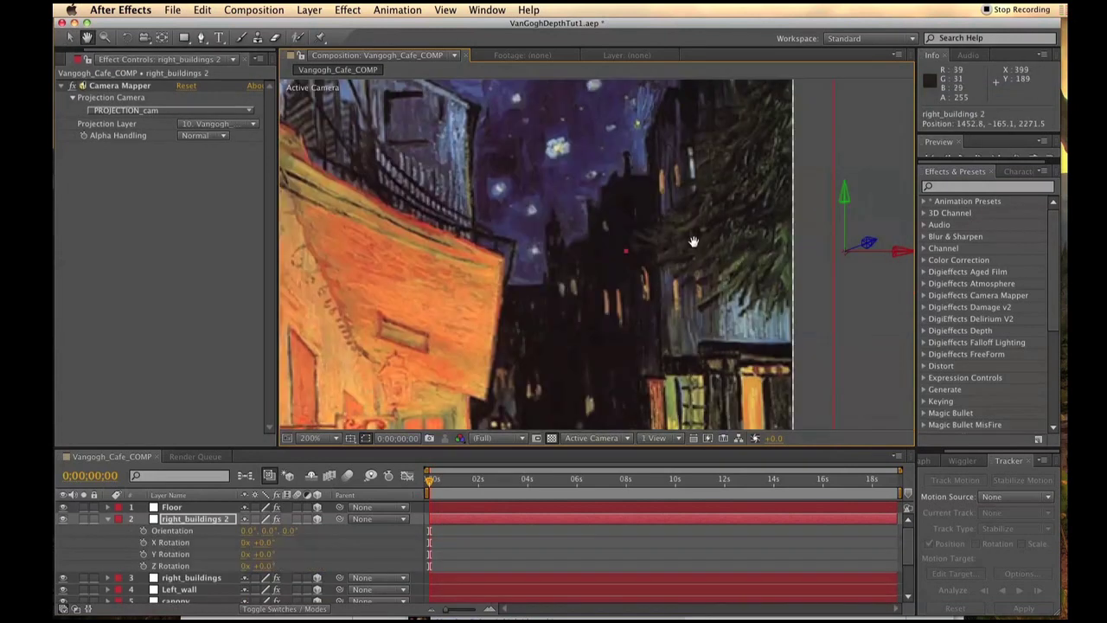
left_click_drag(692, 242, 699, 319)
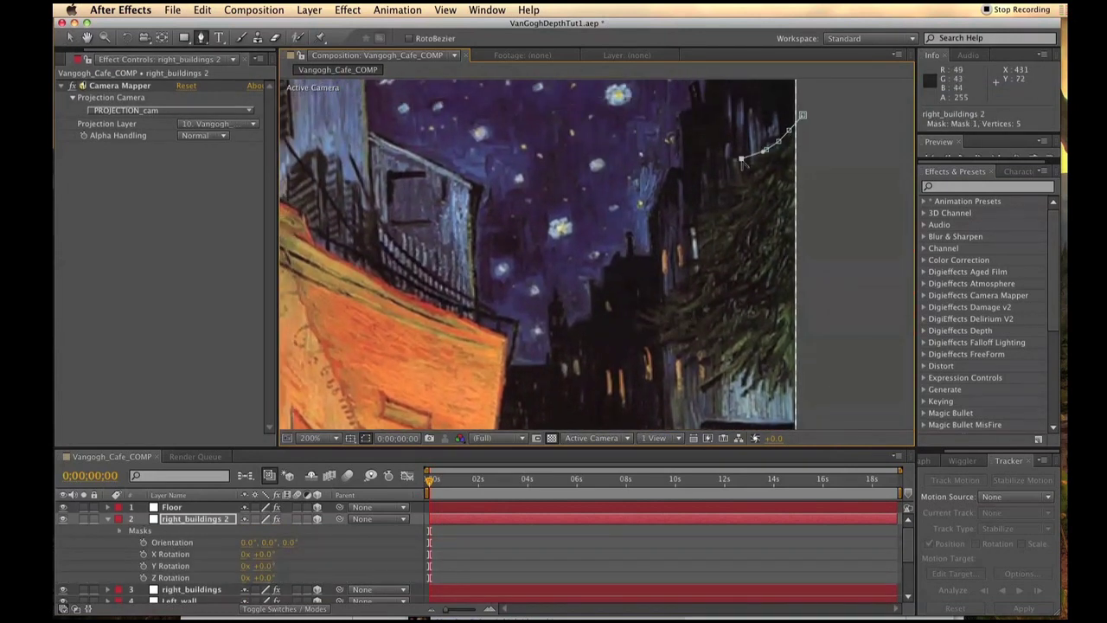
Step: Trace a Pen mask down the tree's outline to isolate the tree plane
left_click(694, 222)
left_click(688, 233)
left_click(701, 240)
left_click(703, 258)
left_click(679, 351)
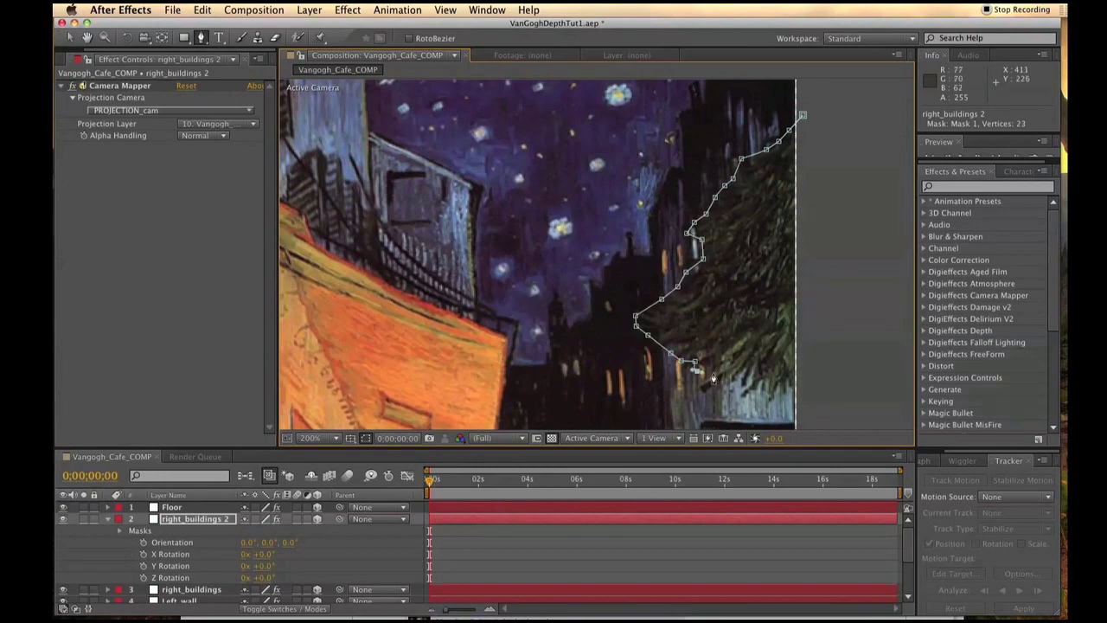
left_click(735, 385)
left_click(776, 393)
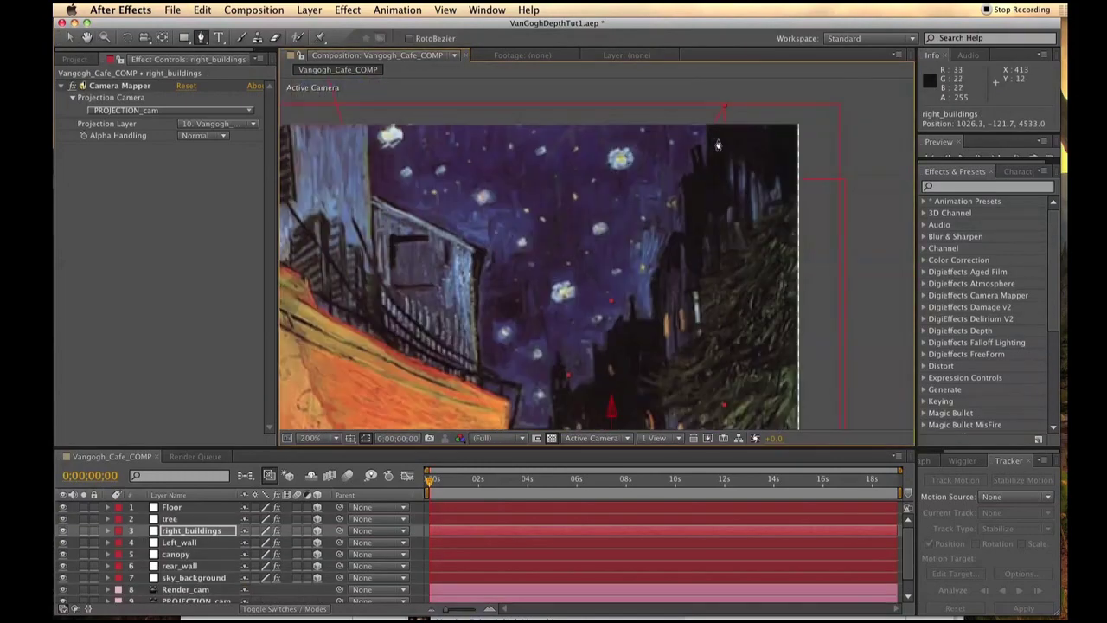
Step: Trace a mask along the right-hand building skyline and rooftops for right_buildings
left_click(705, 124)
left_click(705, 167)
left_click(678, 180)
left_click(683, 231)
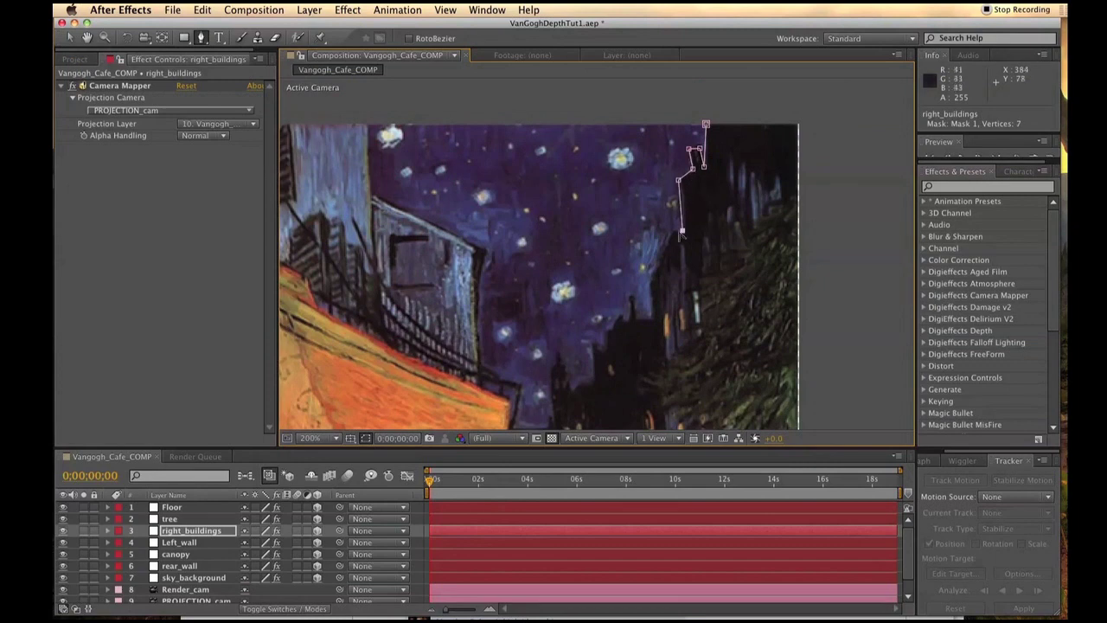
left_click(673, 231)
left_click(649, 277)
left_click(650, 315)
left_click(639, 319)
left_click(626, 303)
left_click(618, 310)
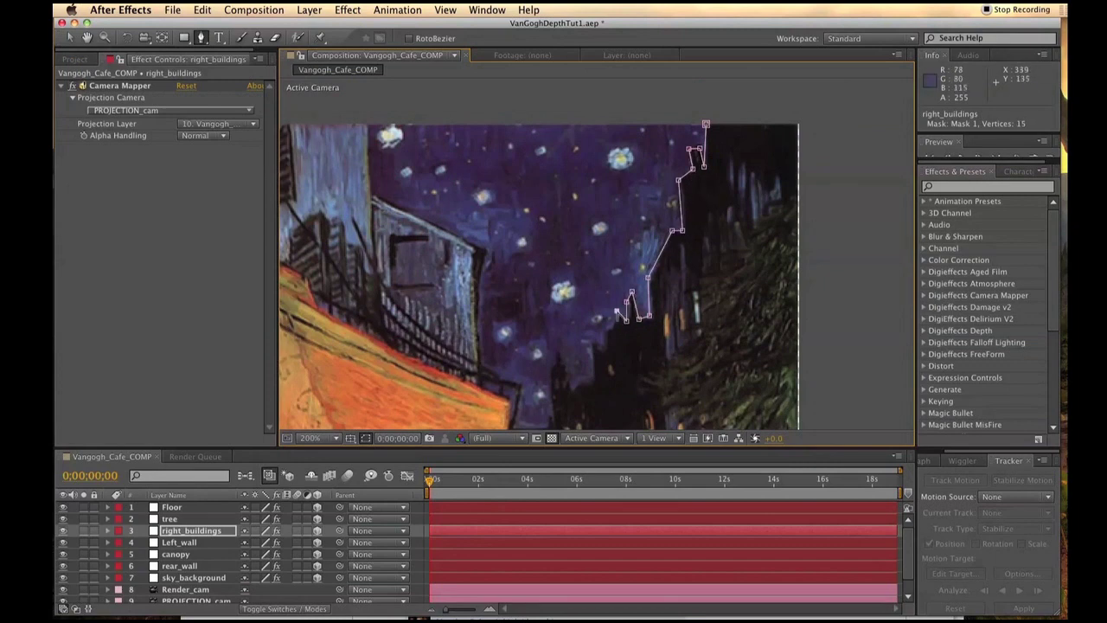
left_click(611, 326)
left_click(604, 340)
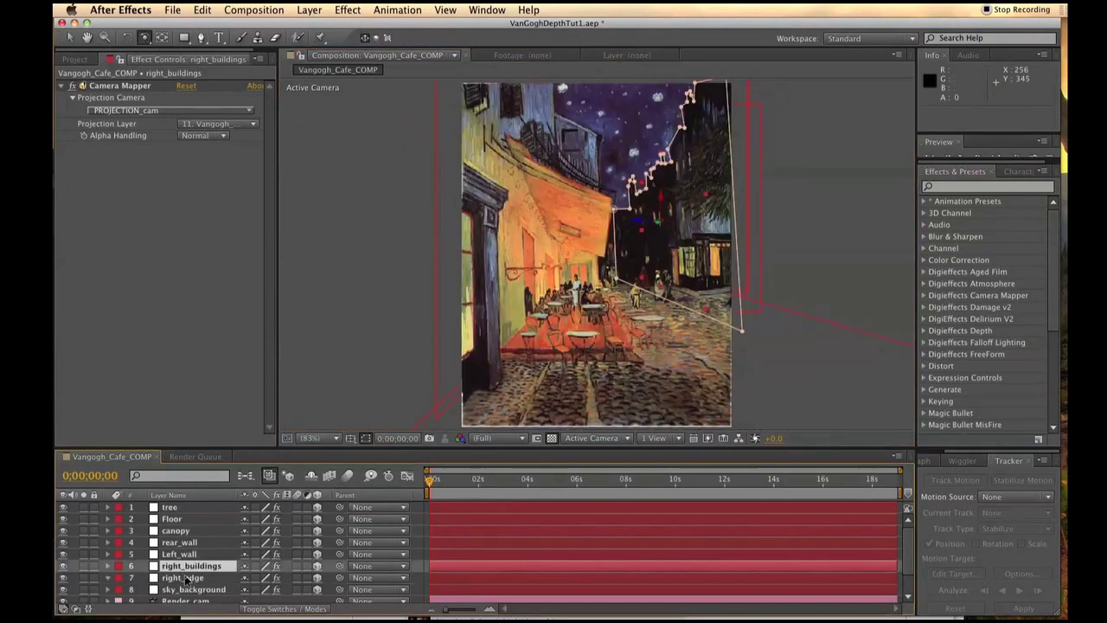
Step: Reorder the projection layers, swapping right_edge and Left_wall in the stack
left_click(182, 577)
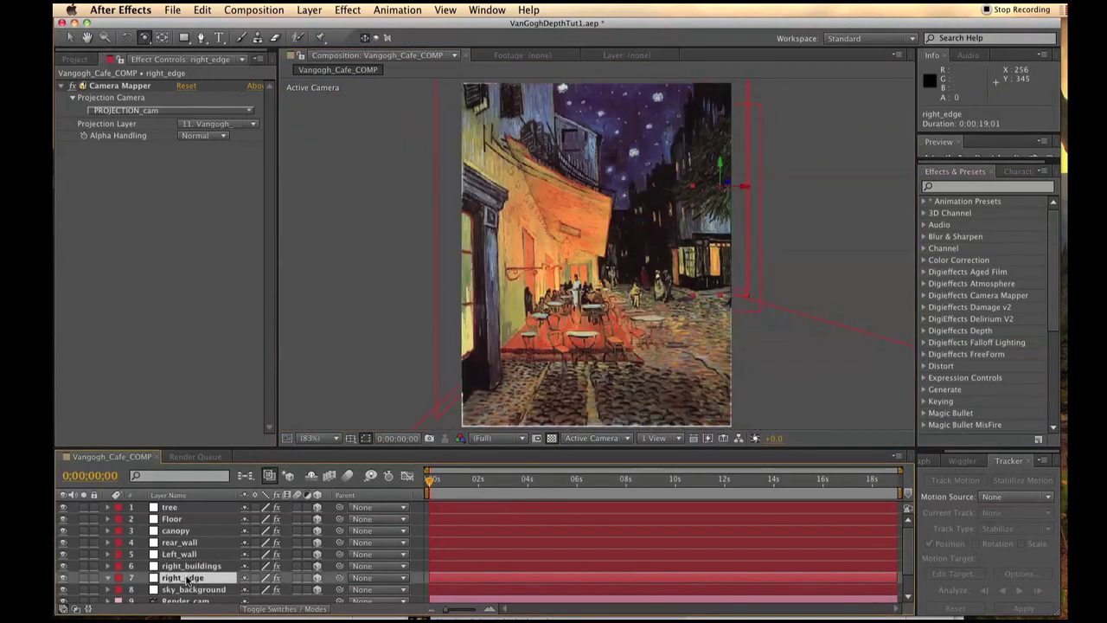
left_click(182, 565)
left_click(182, 554)
left_click(190, 542)
left_click_drag(185, 565, 188, 589)
left_click(177, 518)
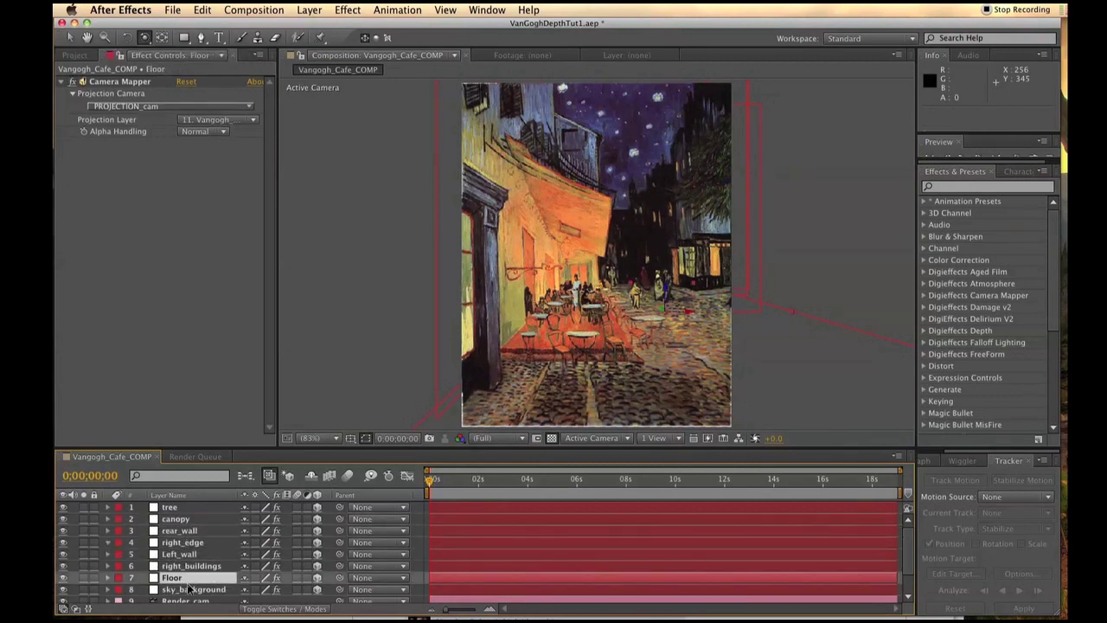
Step: Select Render_cam in the viewer and expand its layer properties in the timeline
left_click(608, 231)
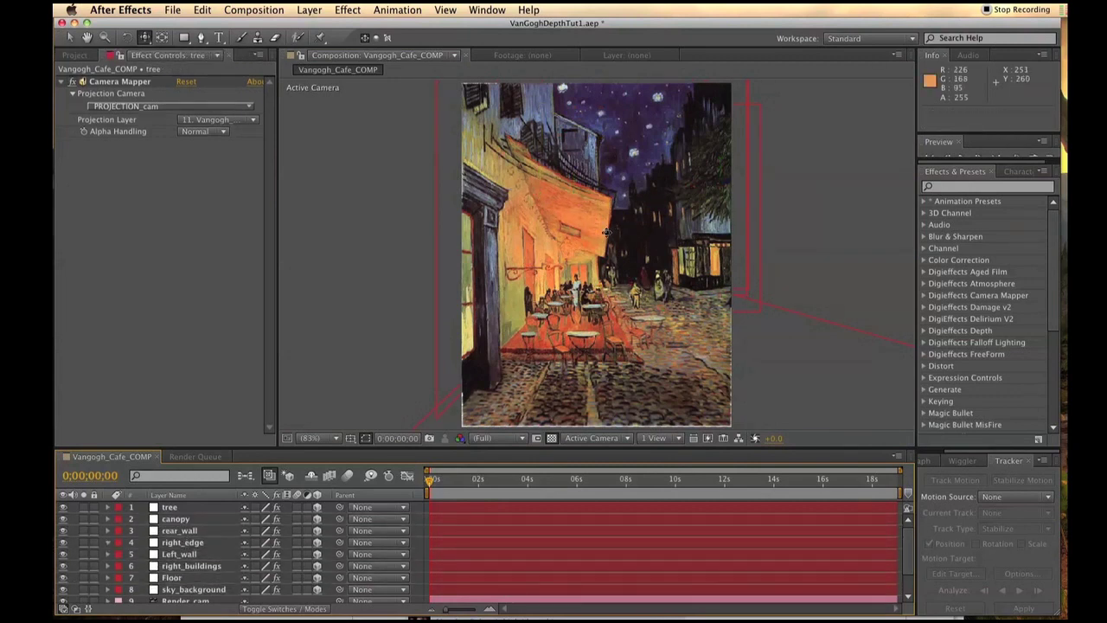
left_click(605, 232)
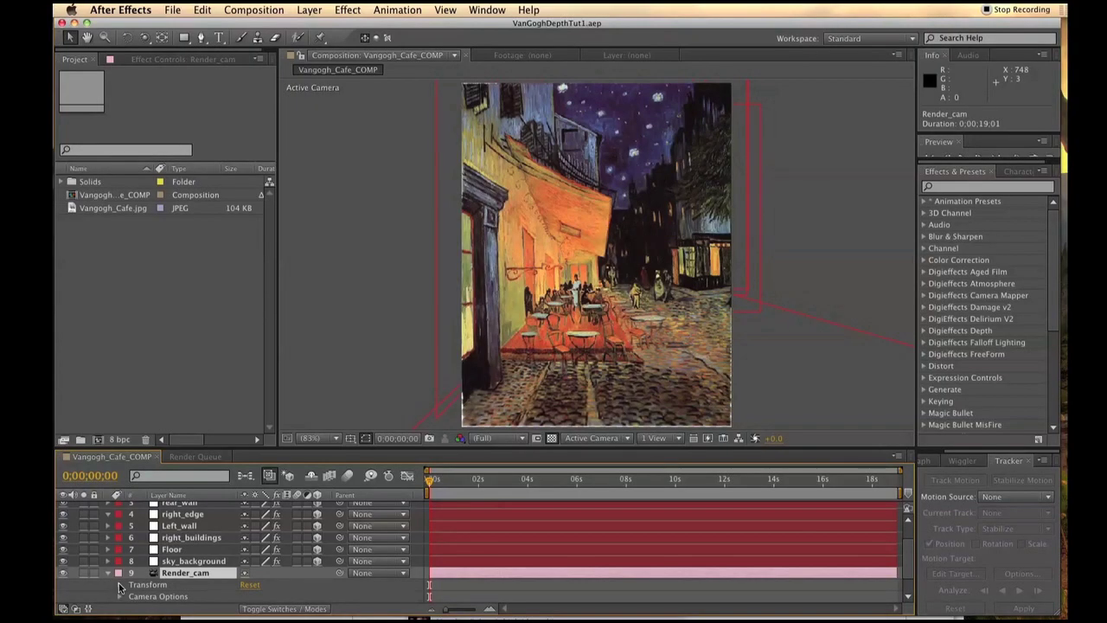
left_click(120, 585)
Step: Set starting keyframes on Render_cam's Point of Interest and Position
left_click(144, 537)
left_click(144, 549)
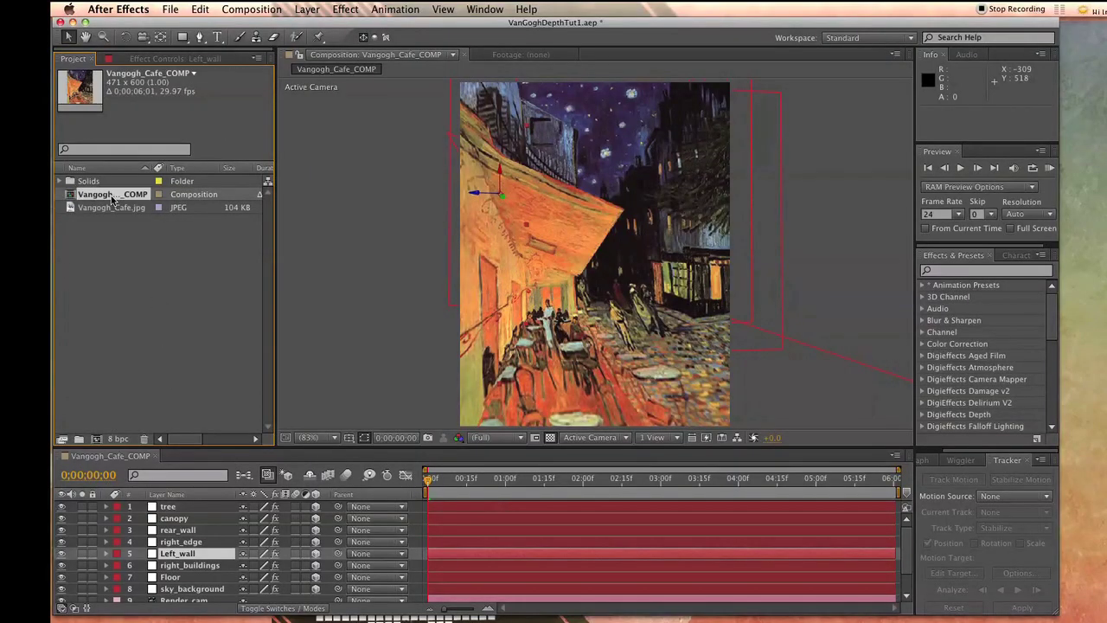
Step: Precompose the scene depth, open Depth Comp, and toggle the colour layer to check the depth map
left_click(259, 10)
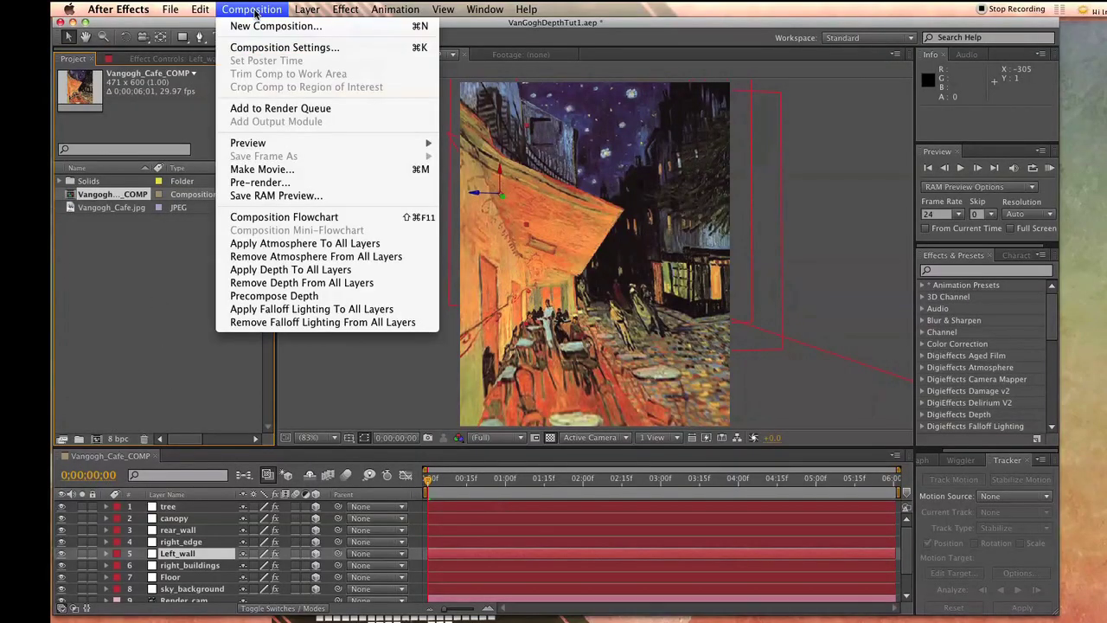
left_click(268, 298)
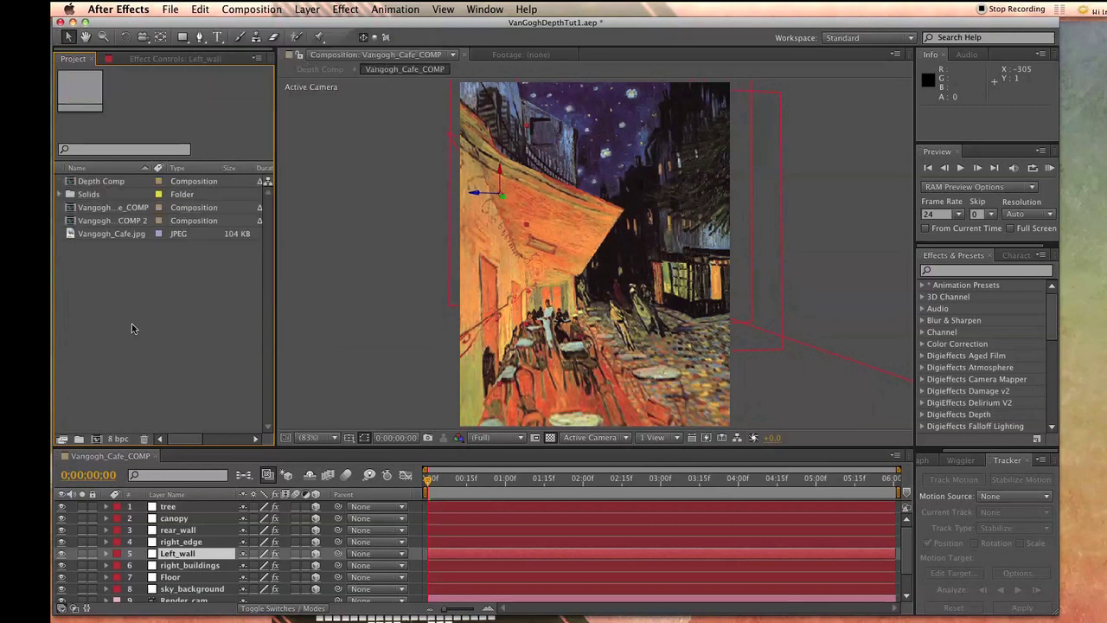
left_click(109, 208)
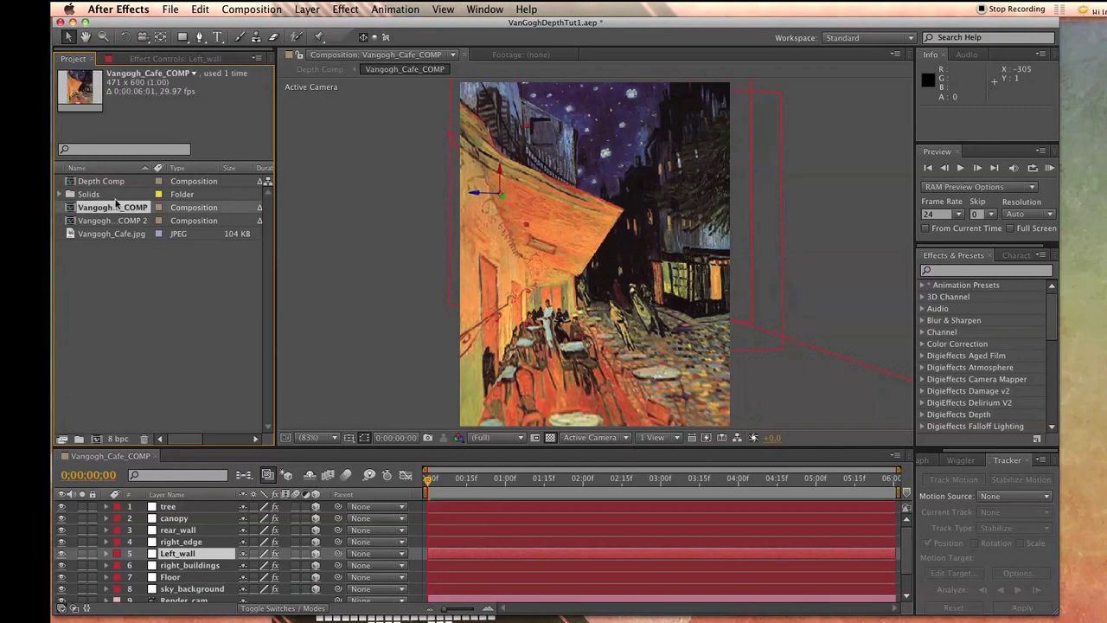
double_click(101, 183)
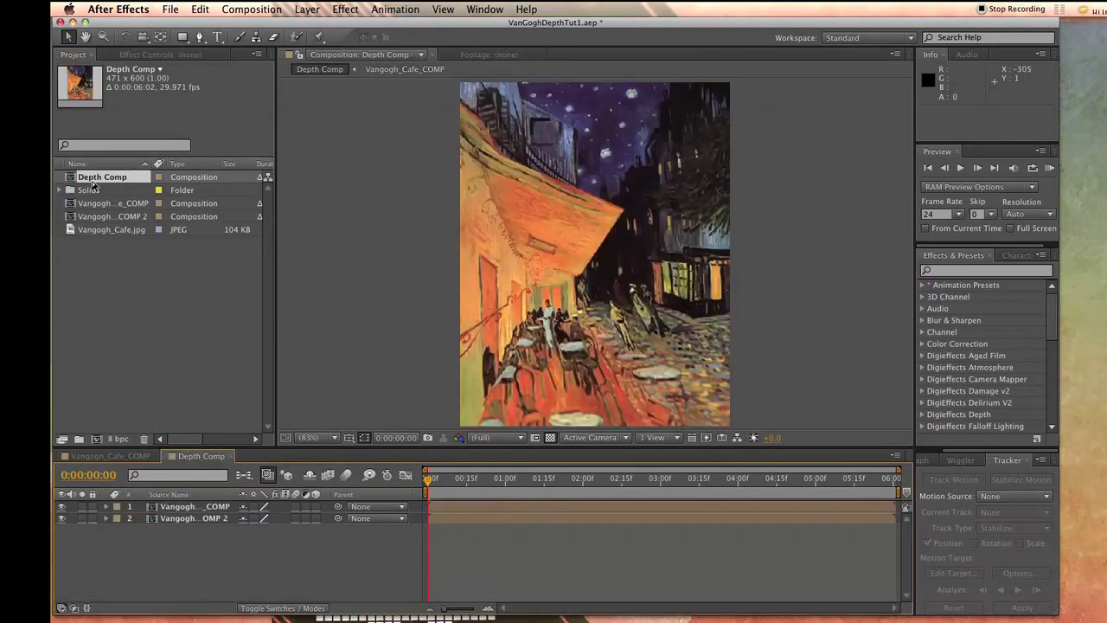
left_click(178, 505)
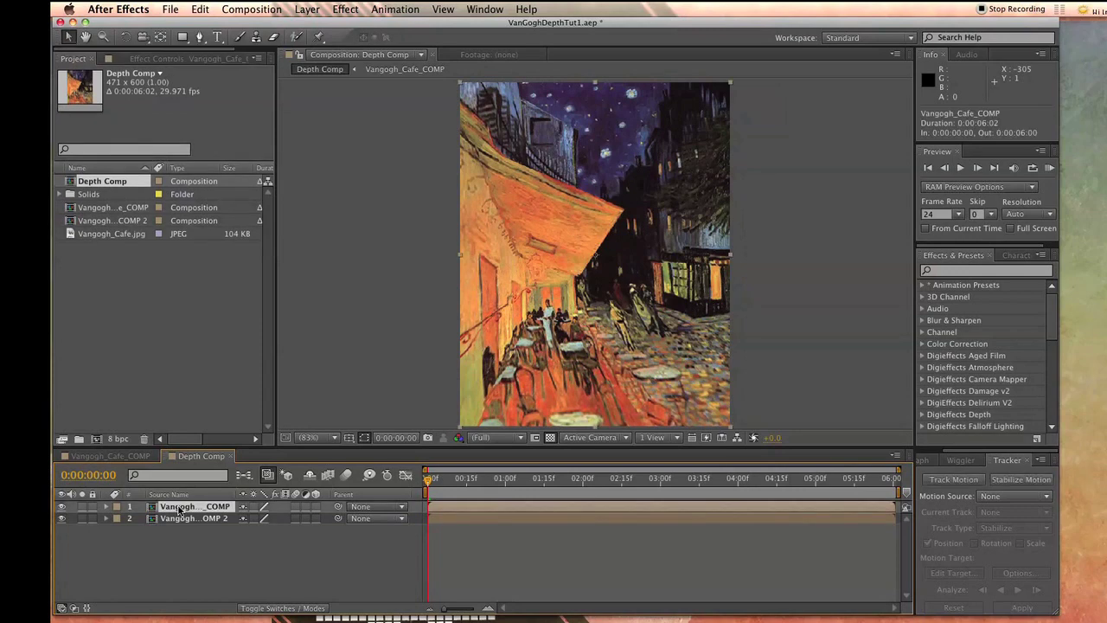
left_click(61, 508)
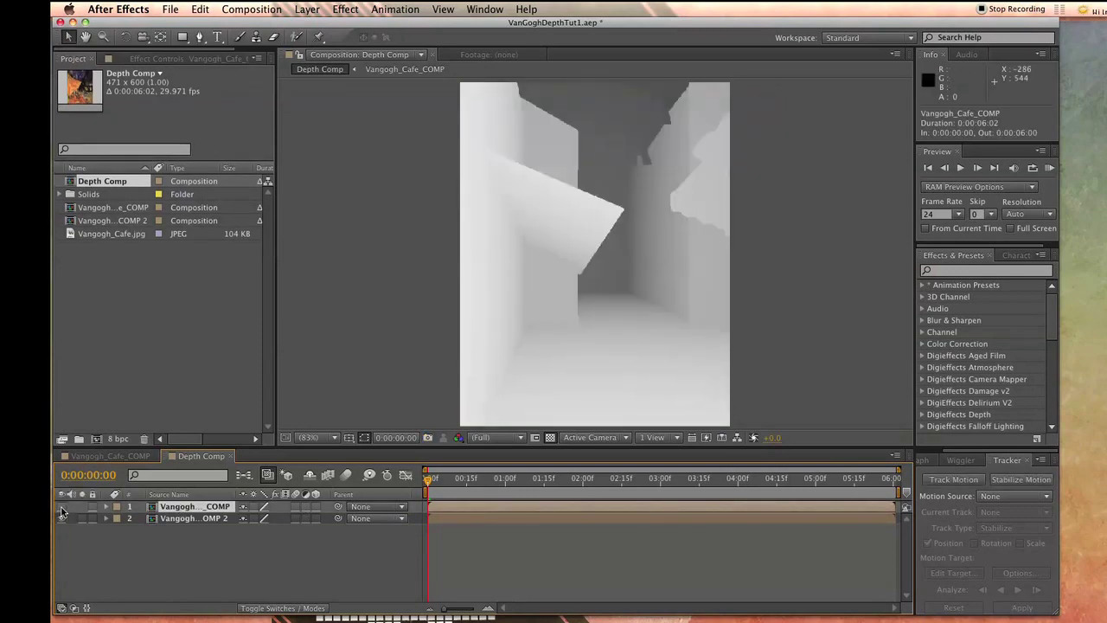
left_click(62, 507)
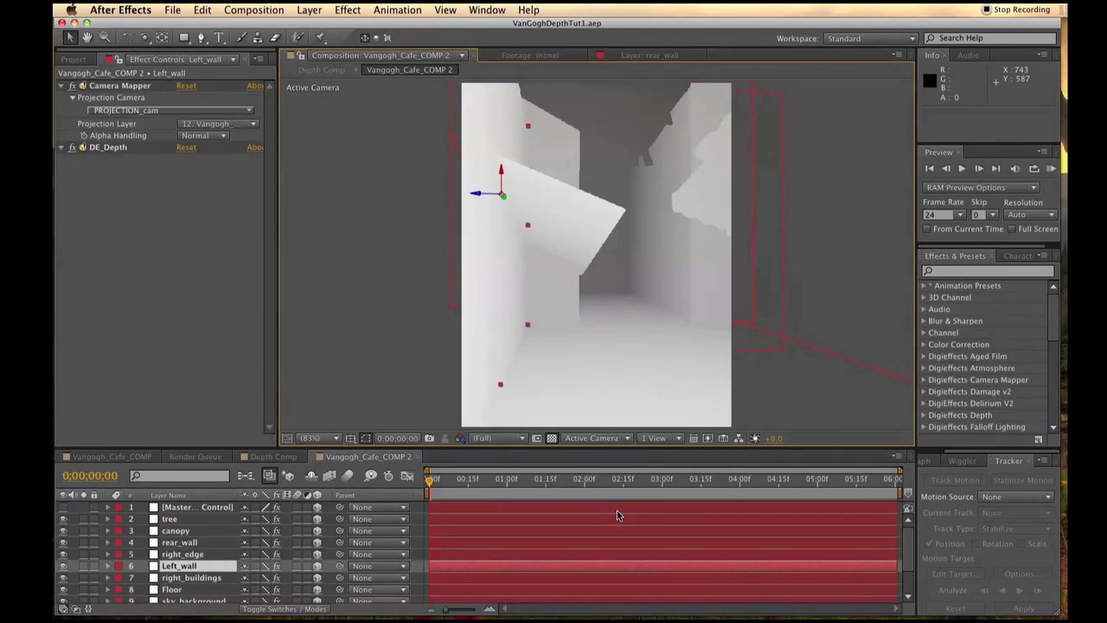
Step: Set Master Depth Control's Maximum Input Depth to 10000, scrub it down to 5700, and raise Minimum Input Depth to about 800
left_click(222, 507)
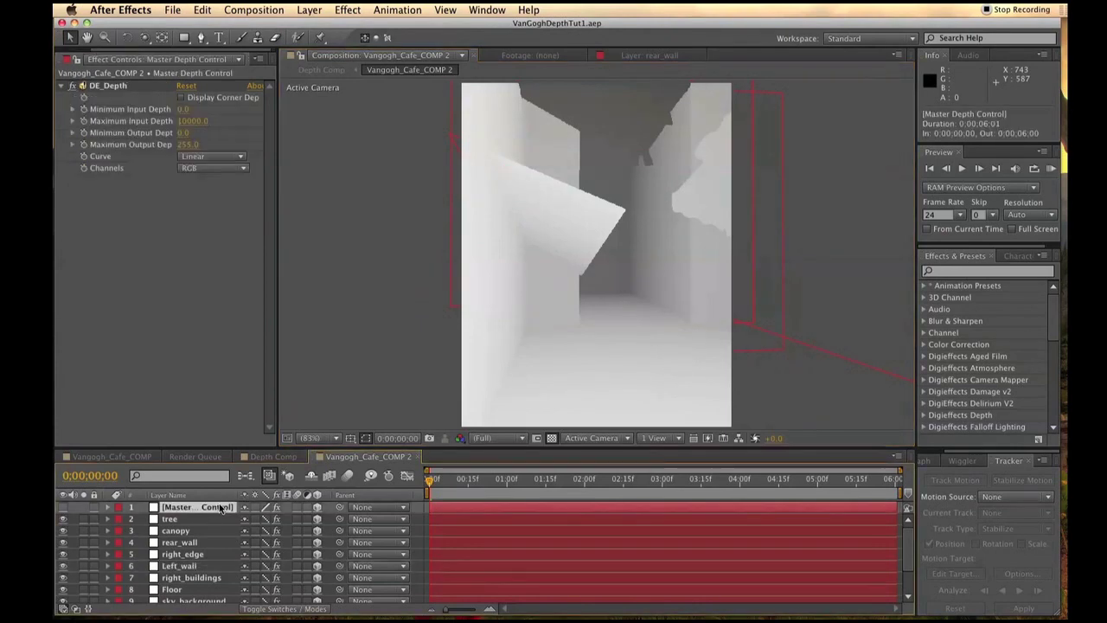
left_click(212, 155)
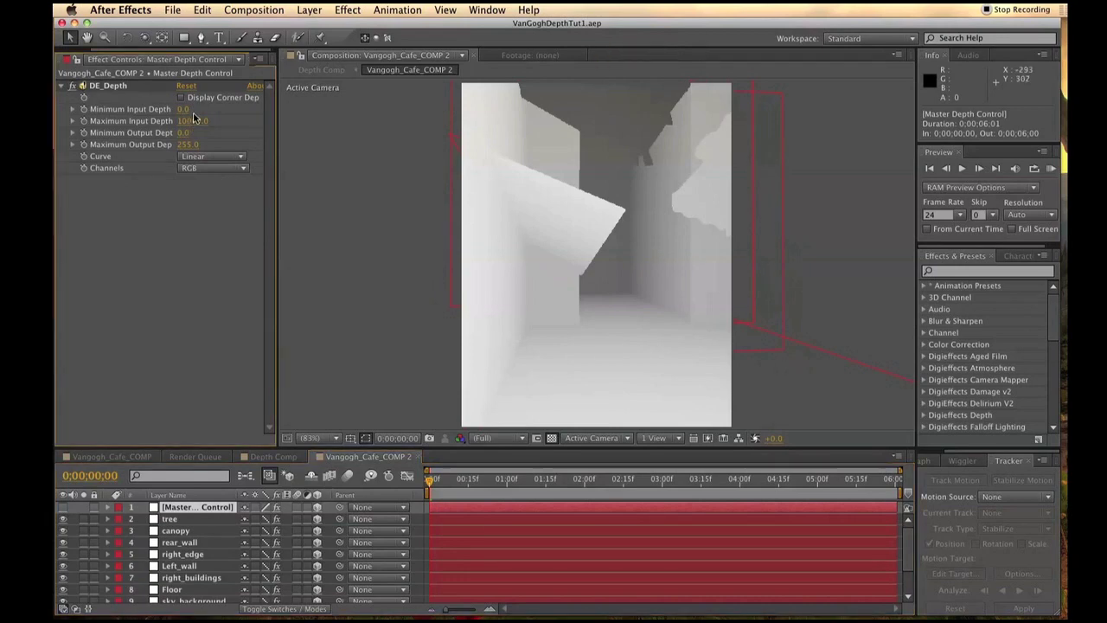
left_click(192, 118)
type("10000")
key("Return")
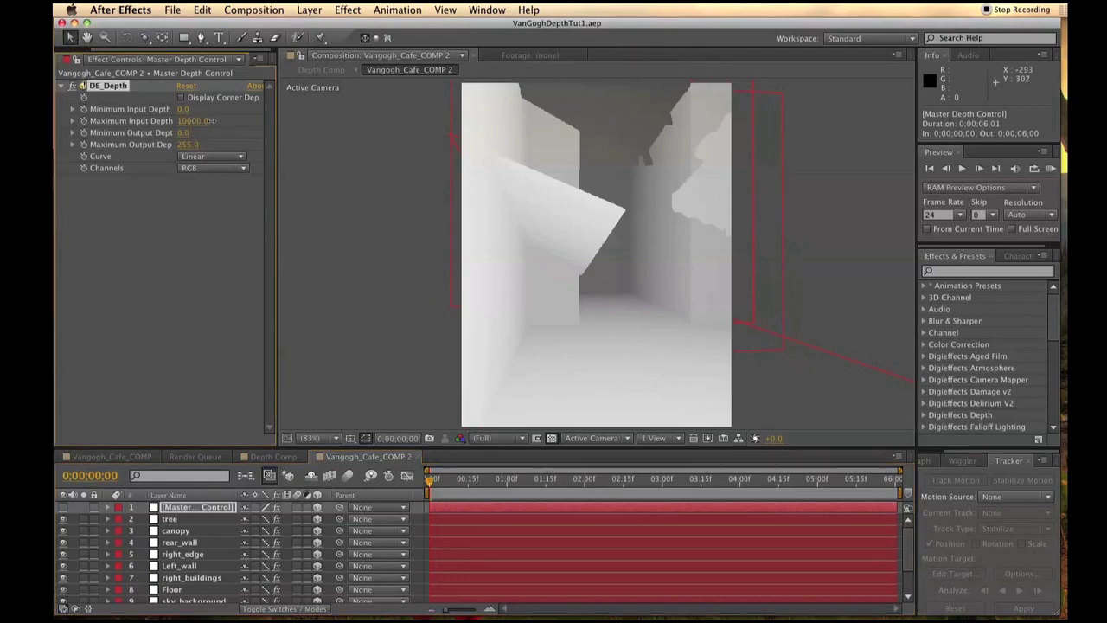
left_click_drag(210, 121, 178, 121)
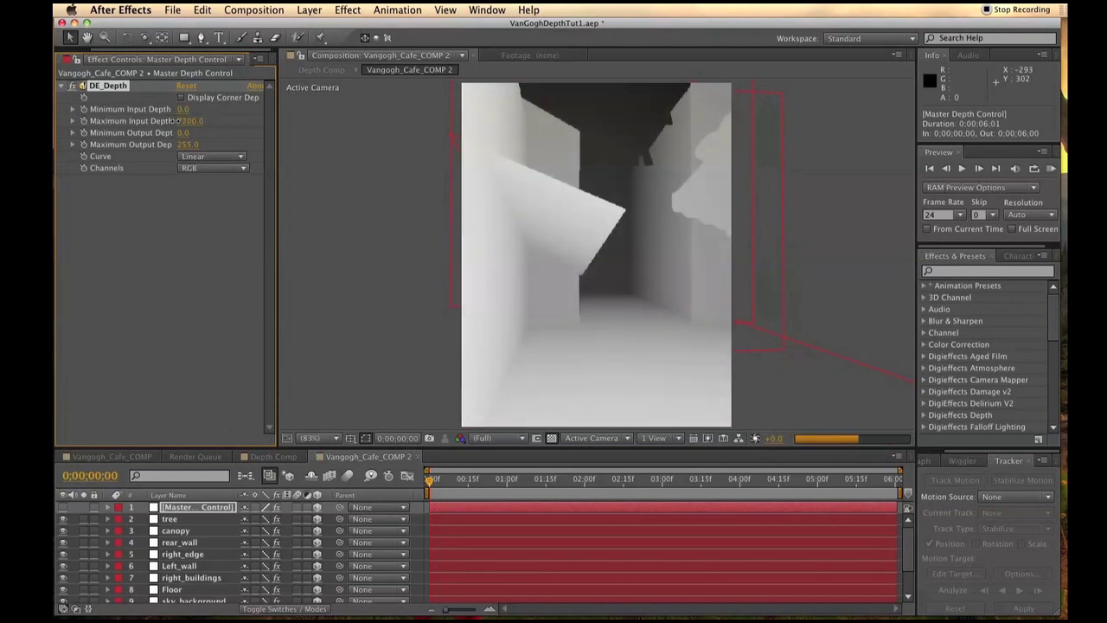
left_click_drag(182, 110, 188, 110)
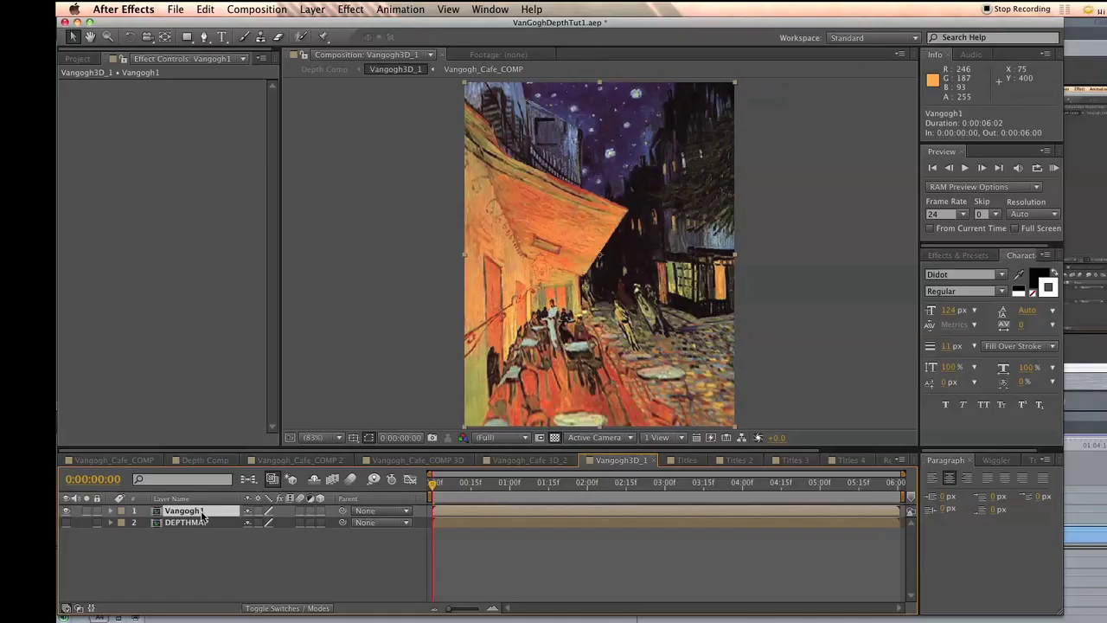
Step: Apply Lens Blur to Vangogh1 with DEPTHMAP as the depth map layer
left_click(313, 16)
mouse_move(350, 9)
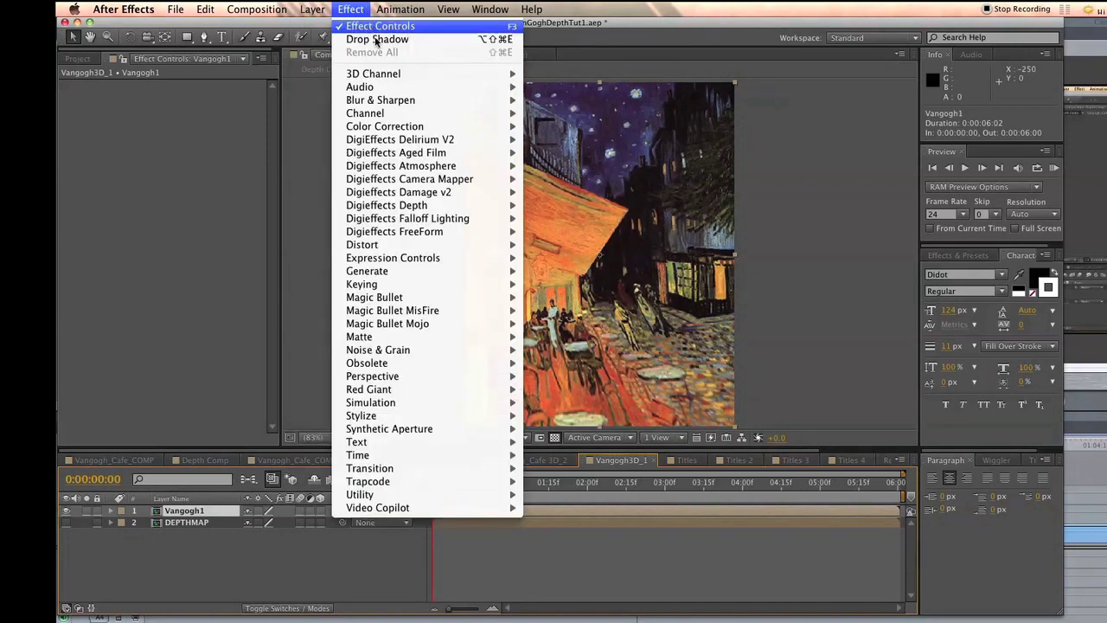
mouse_move(384, 101)
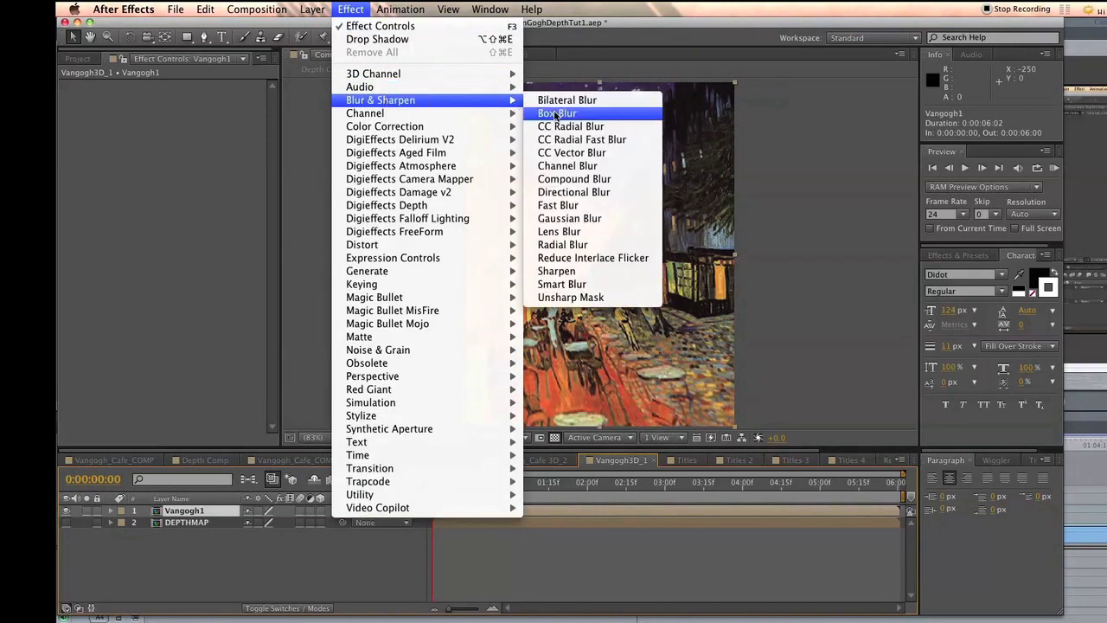
left_click(563, 231)
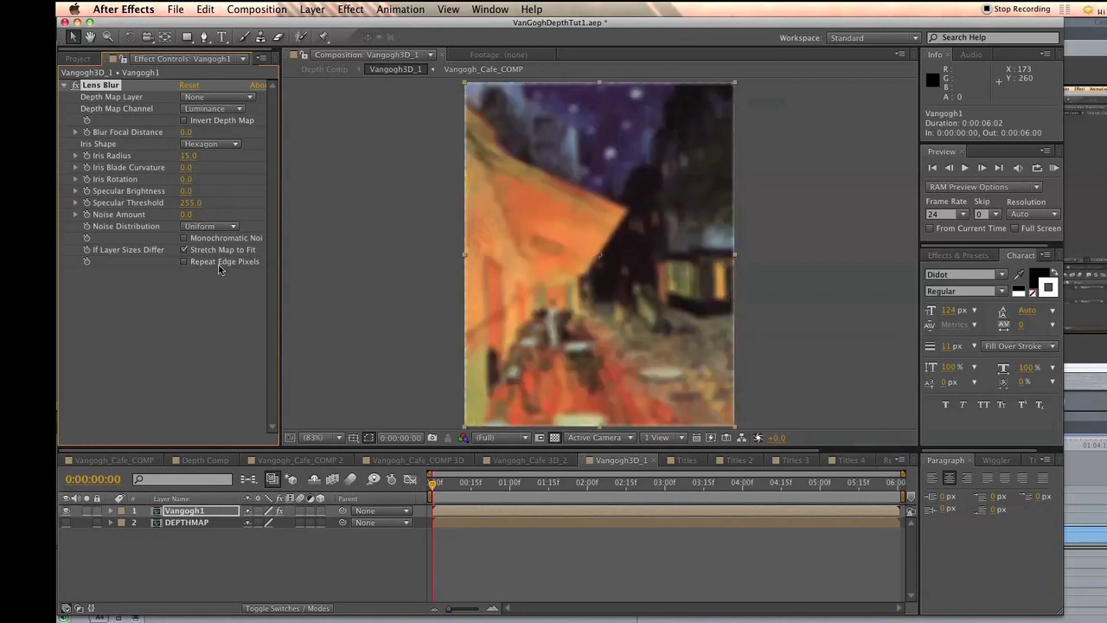
left_click(206, 101)
left_click(217, 147)
Step: Keyframe Blur Focal Distance to 255.0 at the end of the animation
left_click_drag(447, 493, 425, 493)
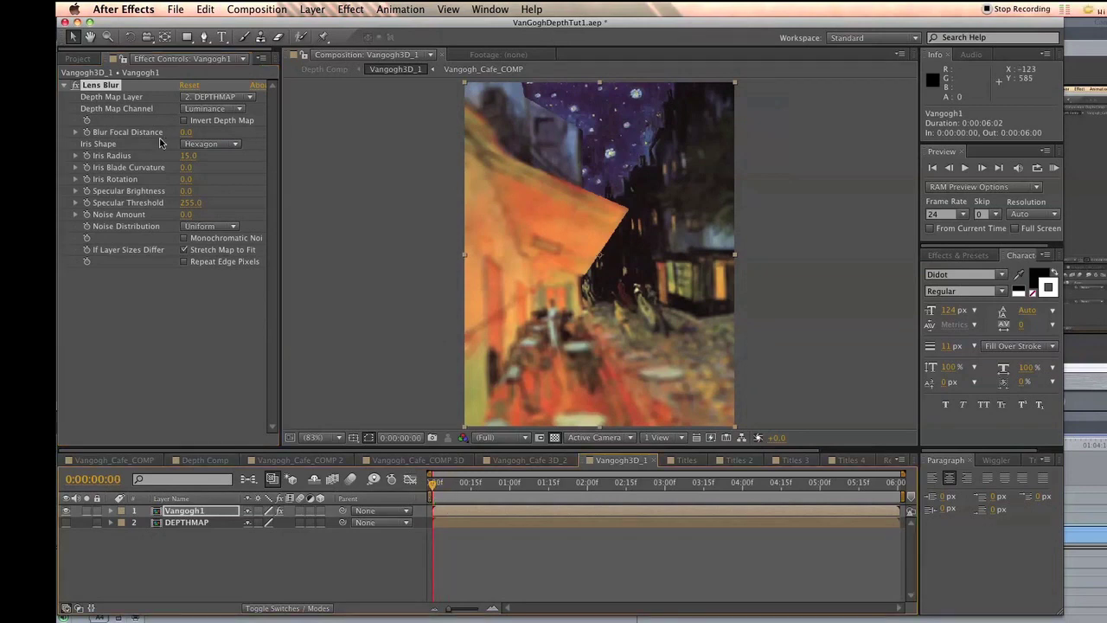
key("u")
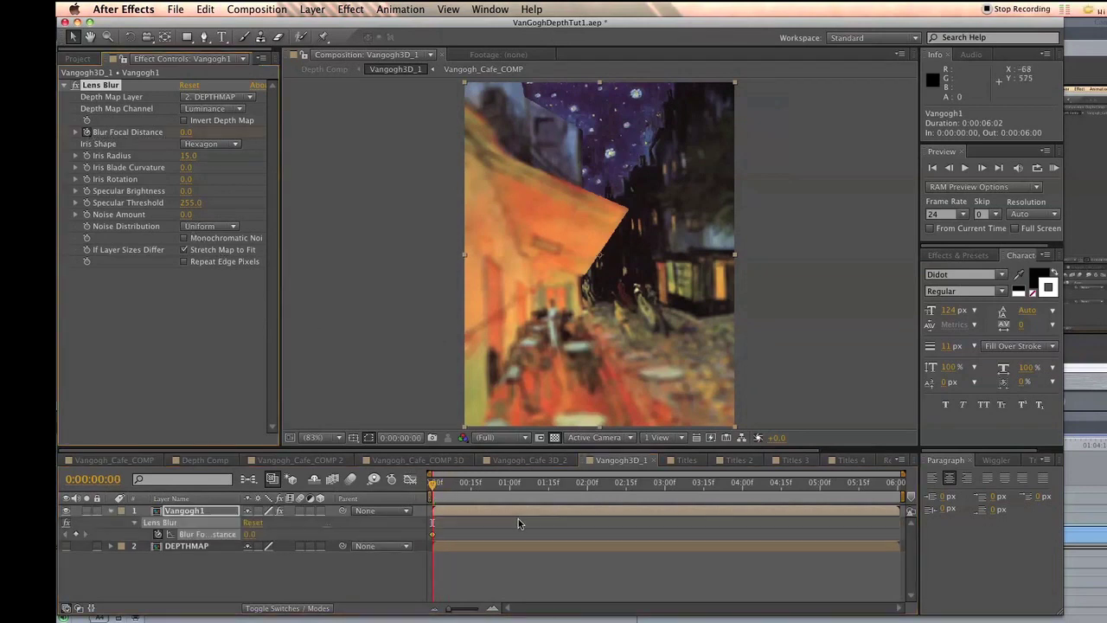
left_click_drag(438, 491, 899, 492)
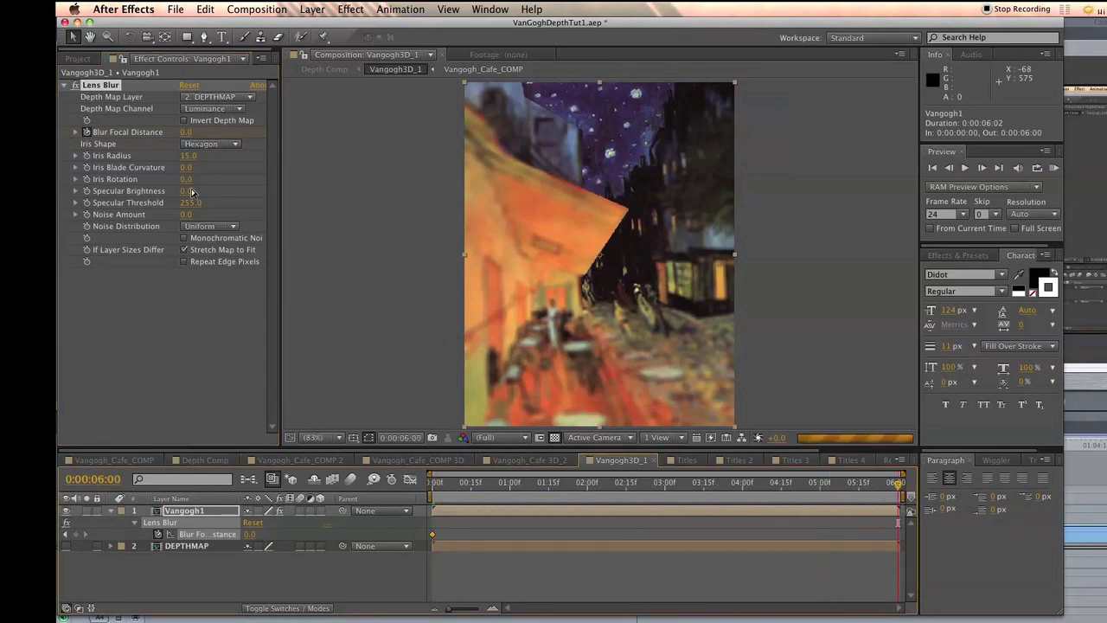
left_click(188, 132)
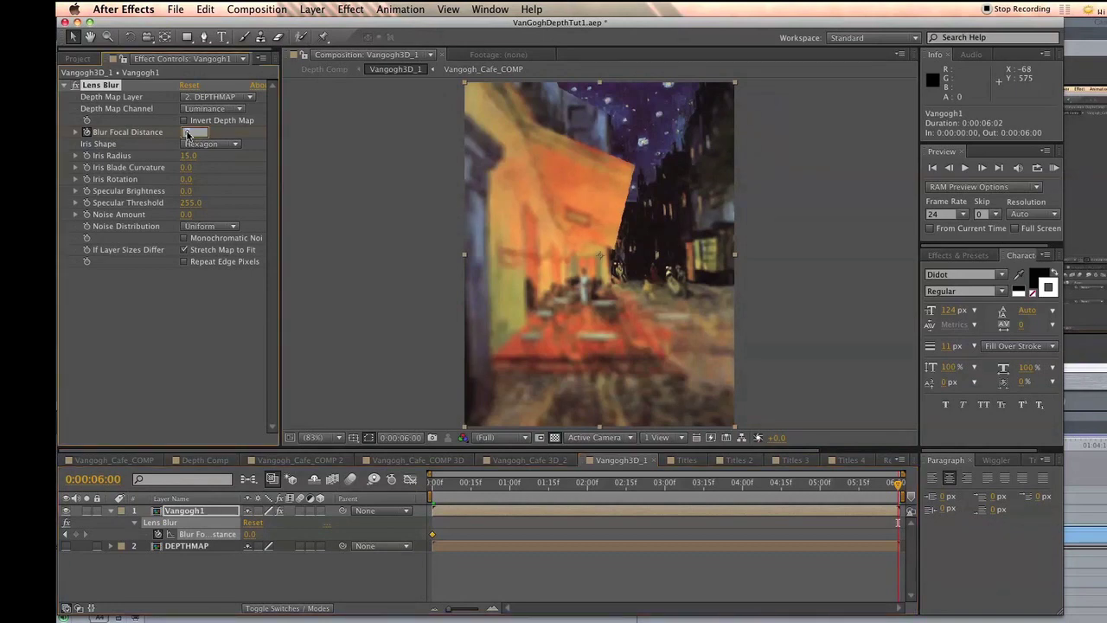
key("Return")
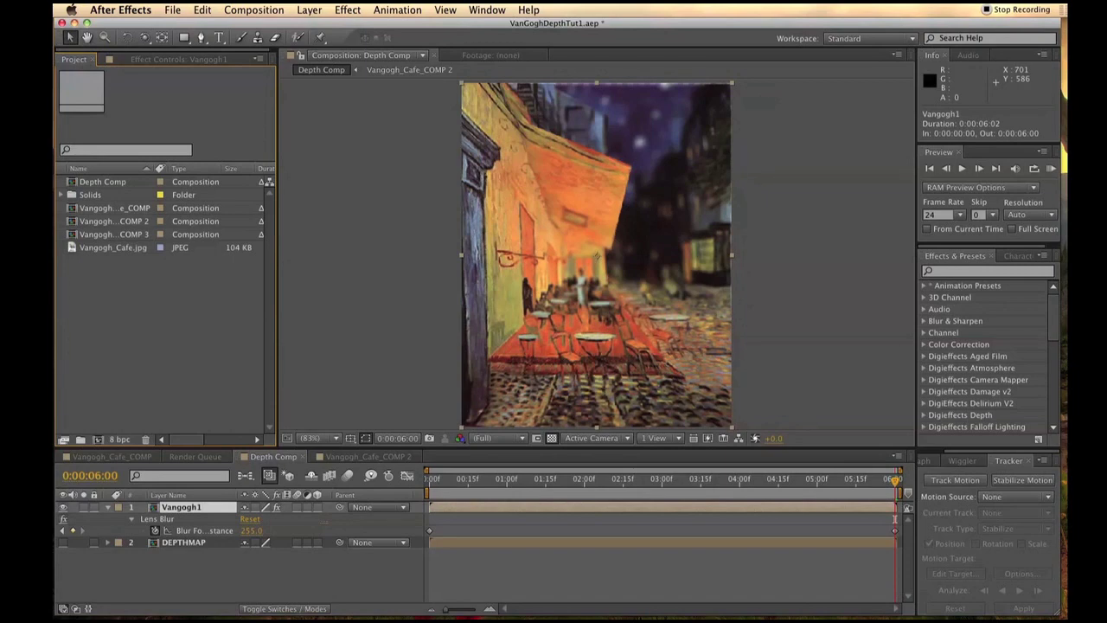
Step: Rename Vangogh_Cafe_COMP 3 to Vangogh_Cafe_COMP 3D and place it in Depth Comp below Vangogh1
left_click(118, 235)
key("Return")
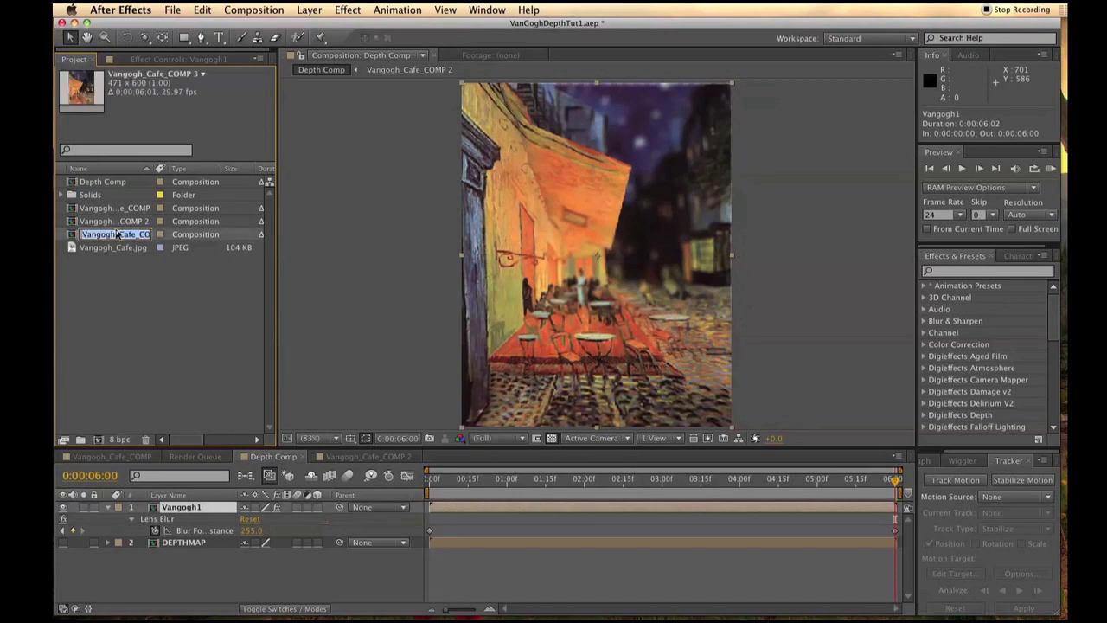
key("Right")
type("D")
key("Return")
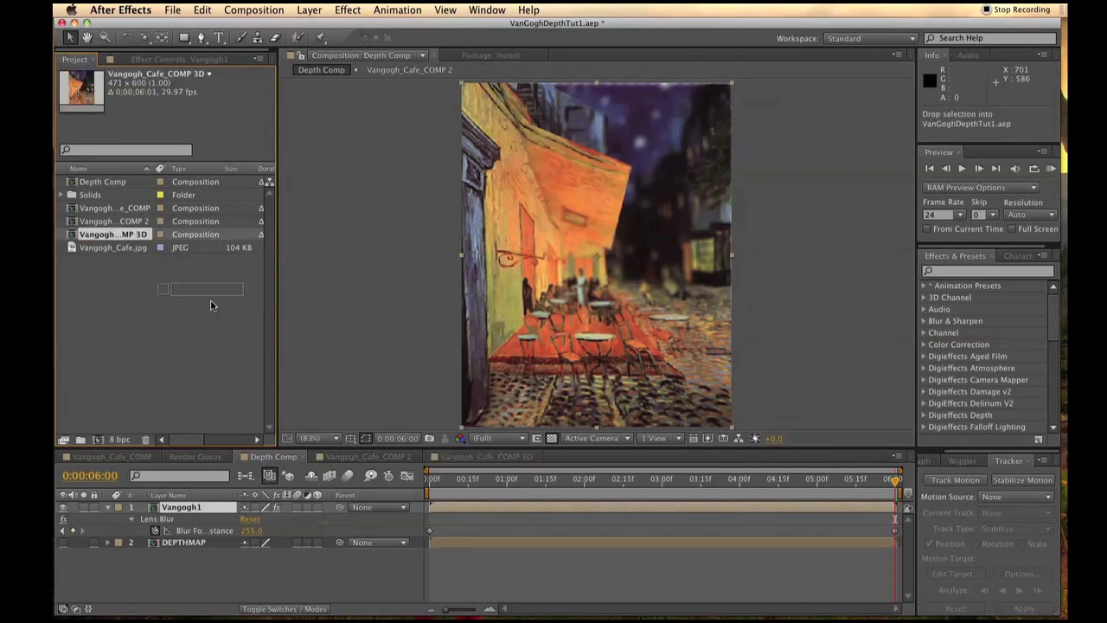
left_click_drag(207, 505, 198, 536)
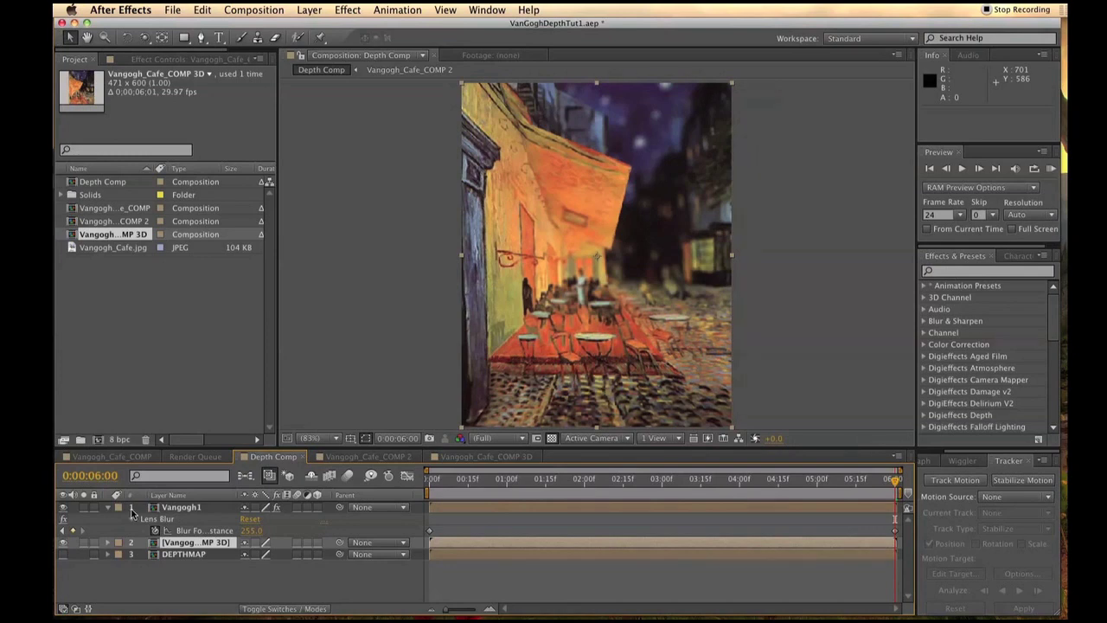
left_click(106, 506)
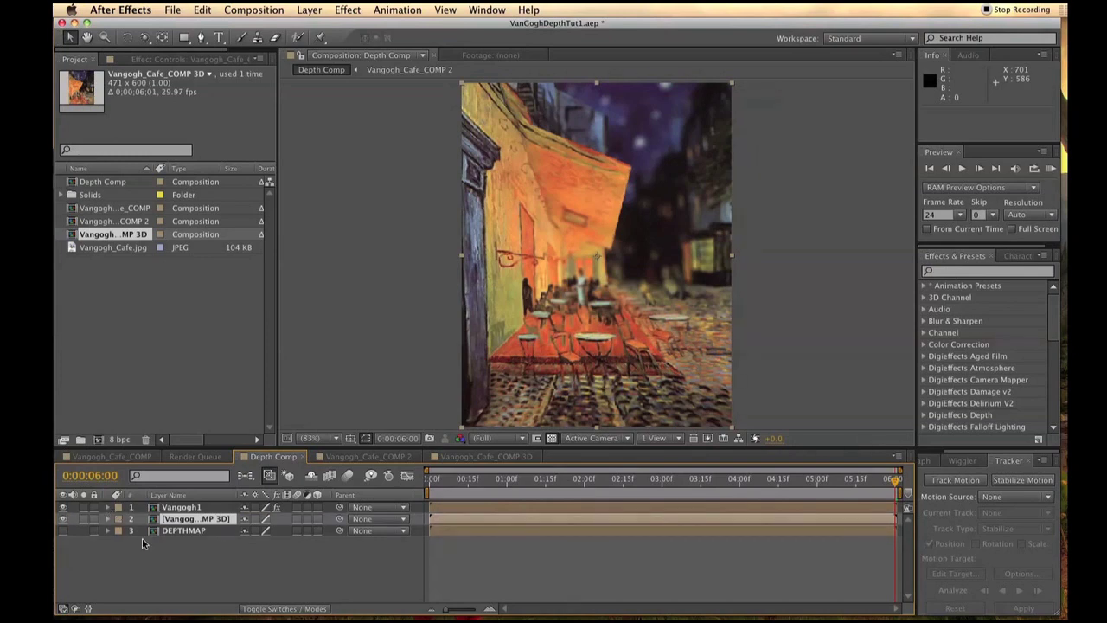
Step: Add Displacement Map to Vangogh_Cafe_COMP 3D using DEPTHMAP as source, with Max Vertical 0
left_click(121, 518)
left_click(345, 10)
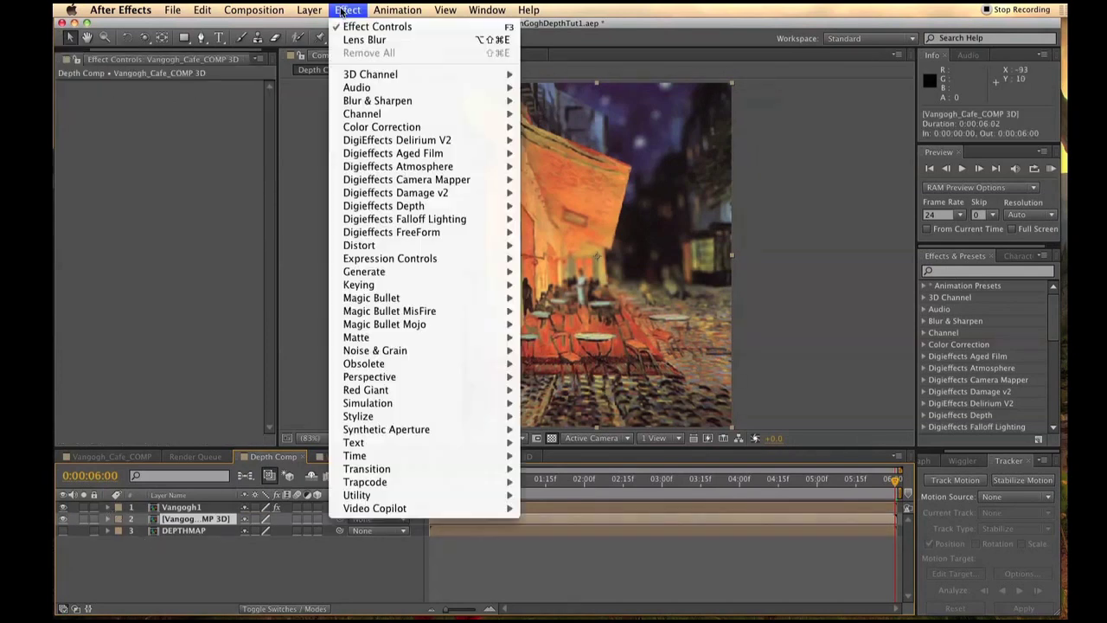
mouse_move(368, 248)
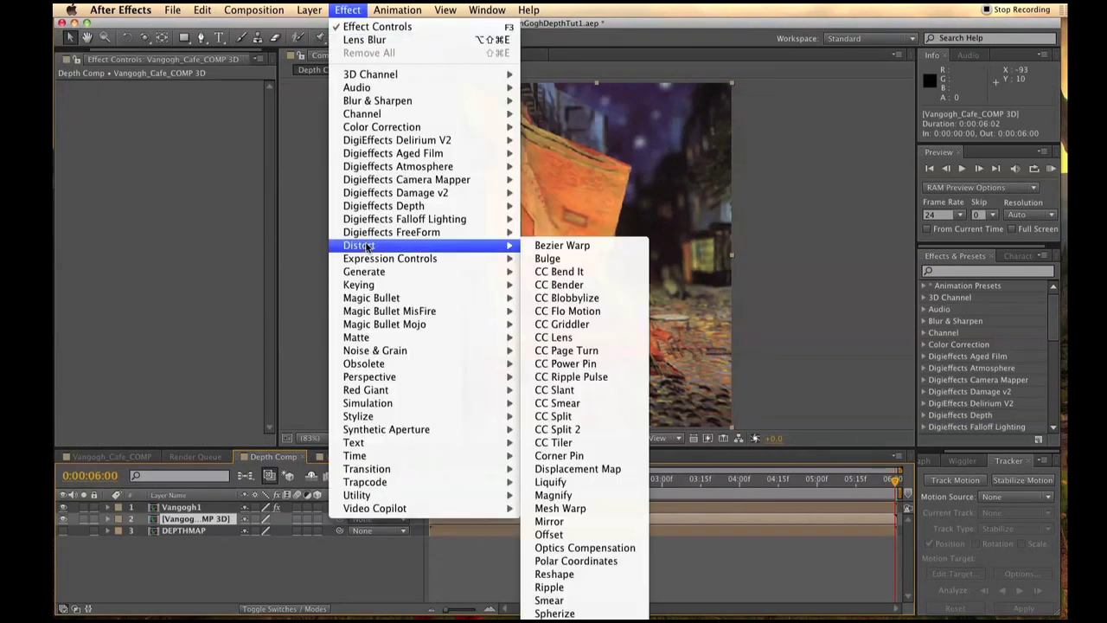
left_click(581, 469)
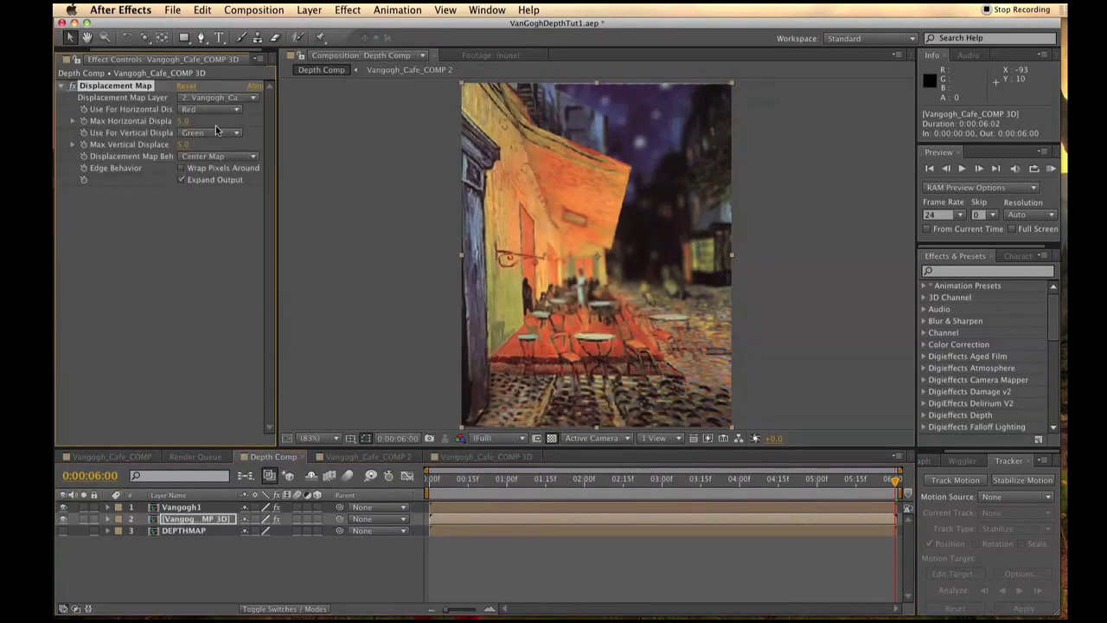
left_click(208, 100)
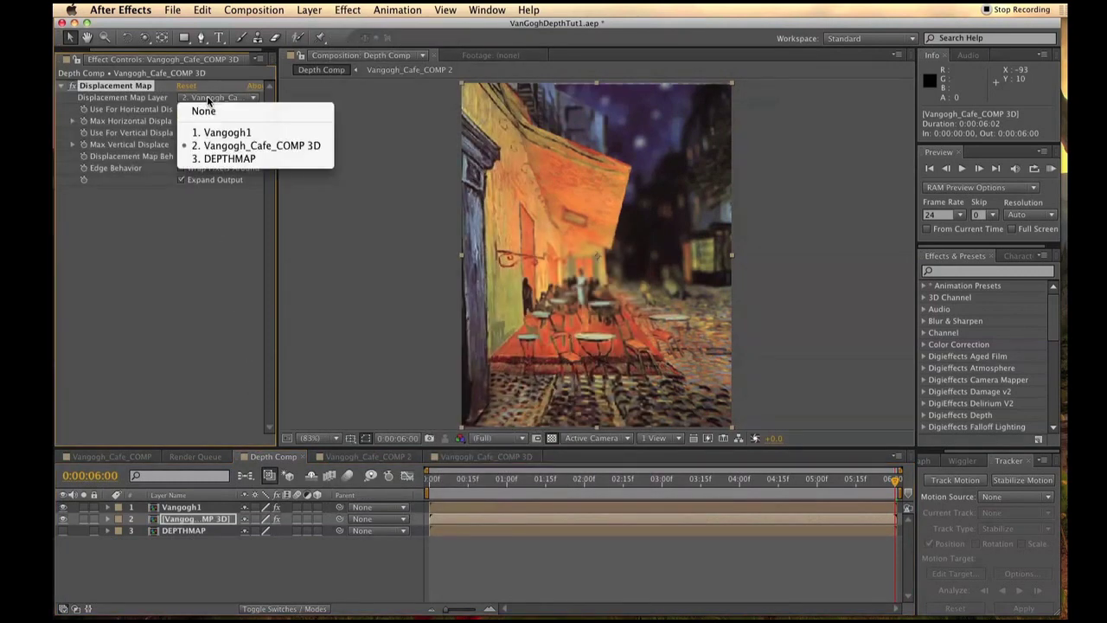
left_click(228, 160)
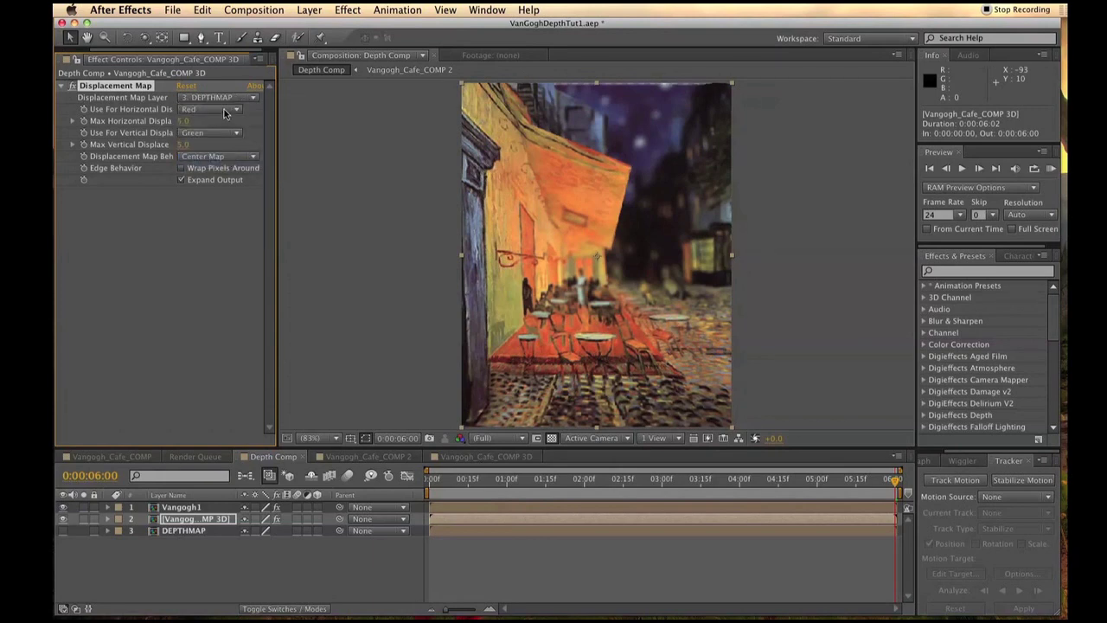
left_click(186, 145)
type("0")
key("Return")
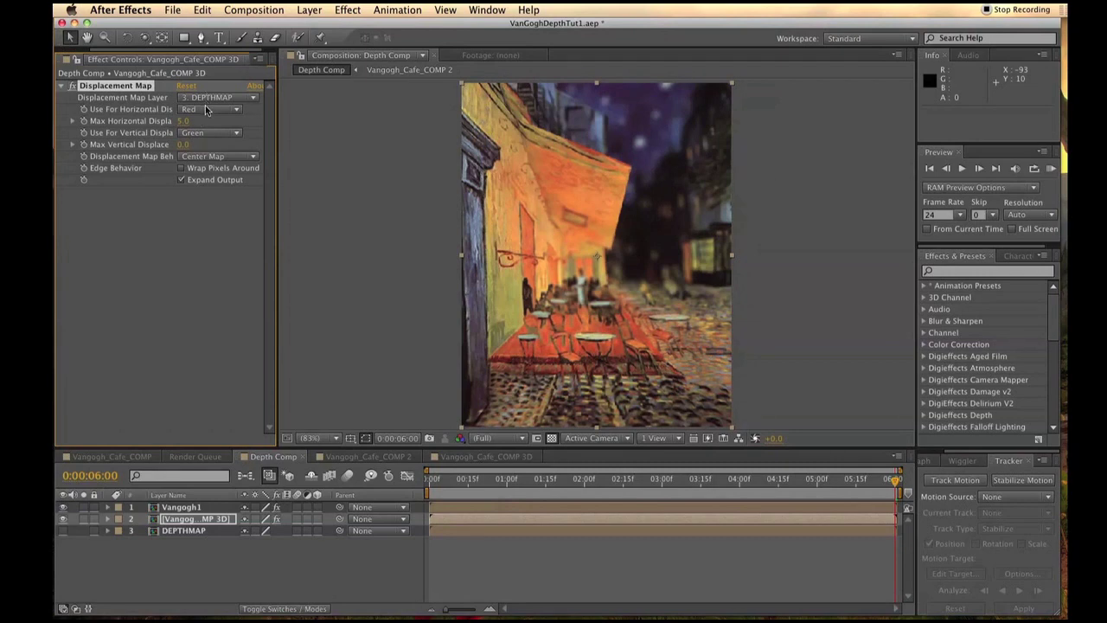
Step: Set horizontal and vertical displacement to Luminance and Max Horizontal to -7
left_click(205, 109)
left_click(218, 175)
left_click(211, 134)
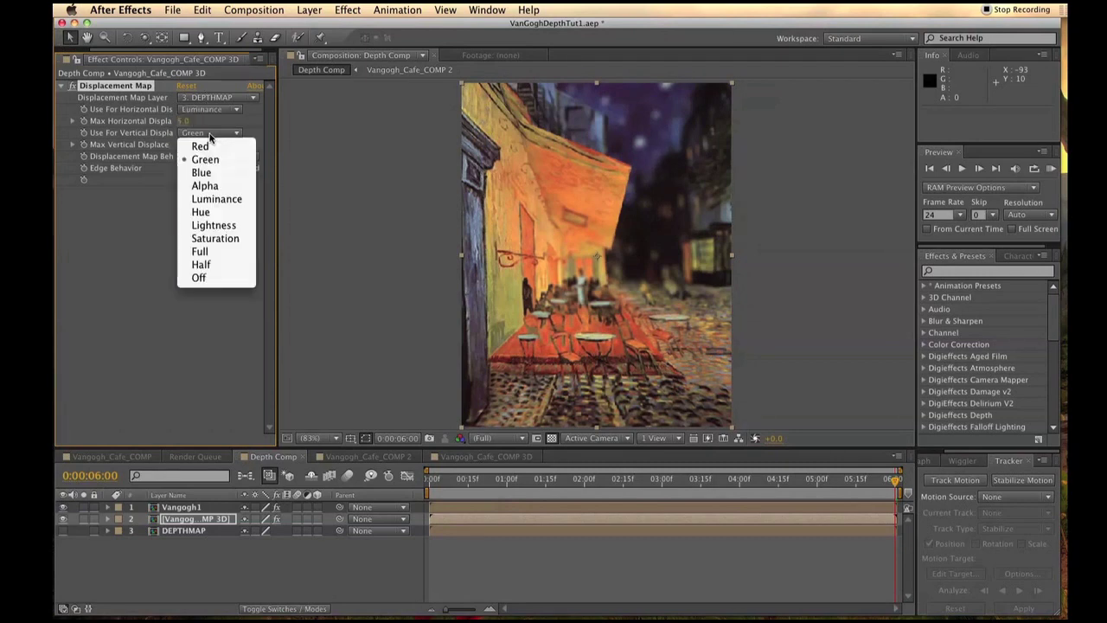
left_click(224, 201)
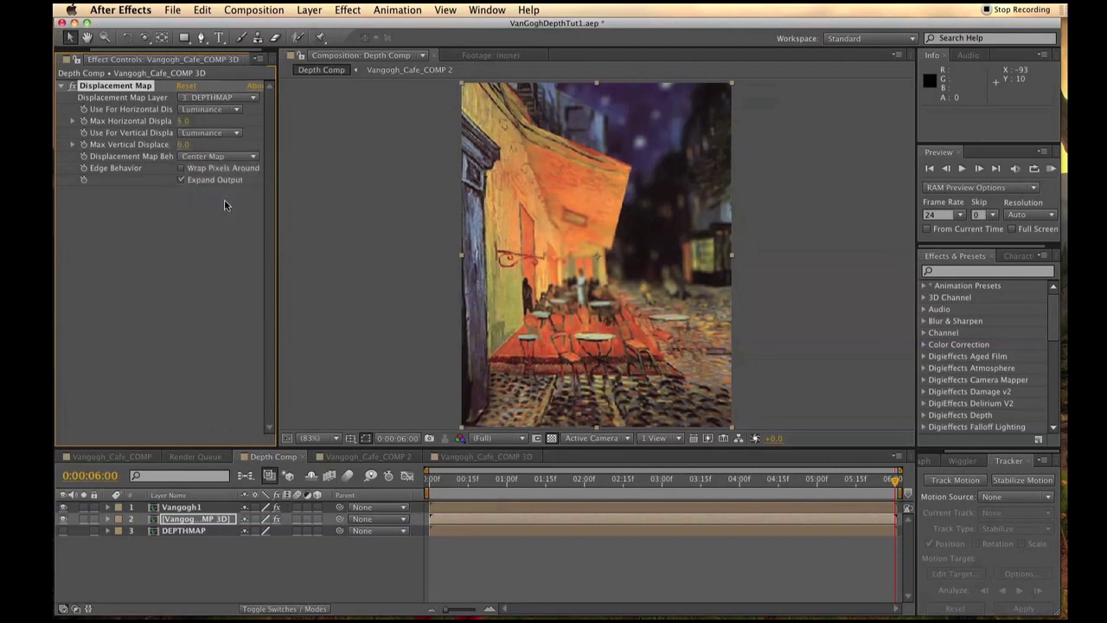
left_click(183, 121)
key("Return")
Step: Copy Vangogh1's Lens Blur onto the café copy and place it above Displacement Map
key("super+Up")
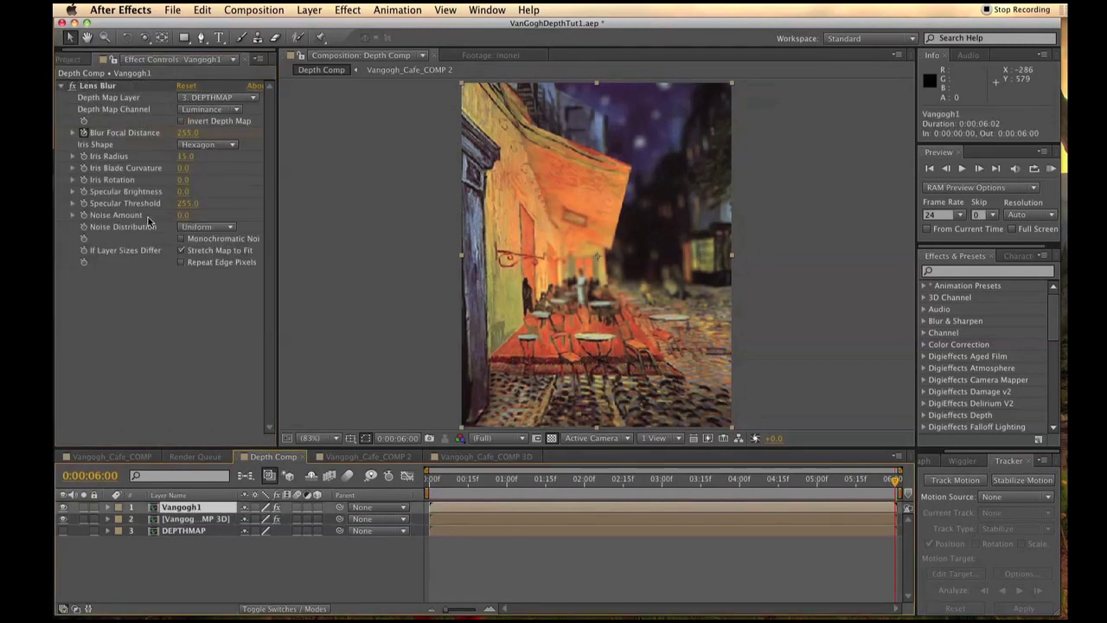
left_click(98, 86)
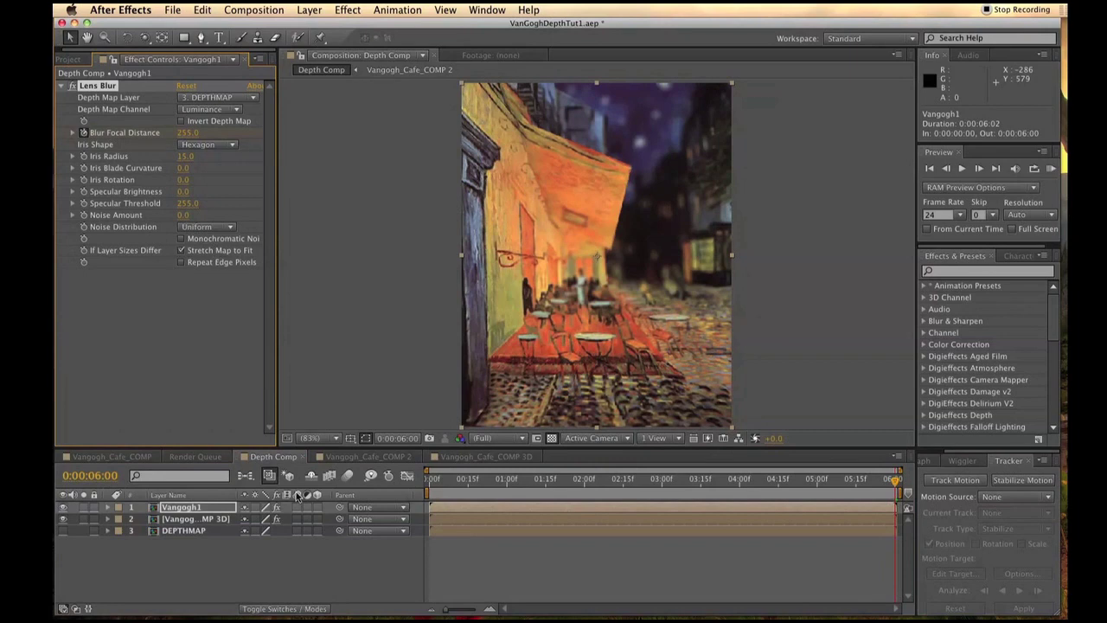
left_click_drag(630, 477, 337, 487)
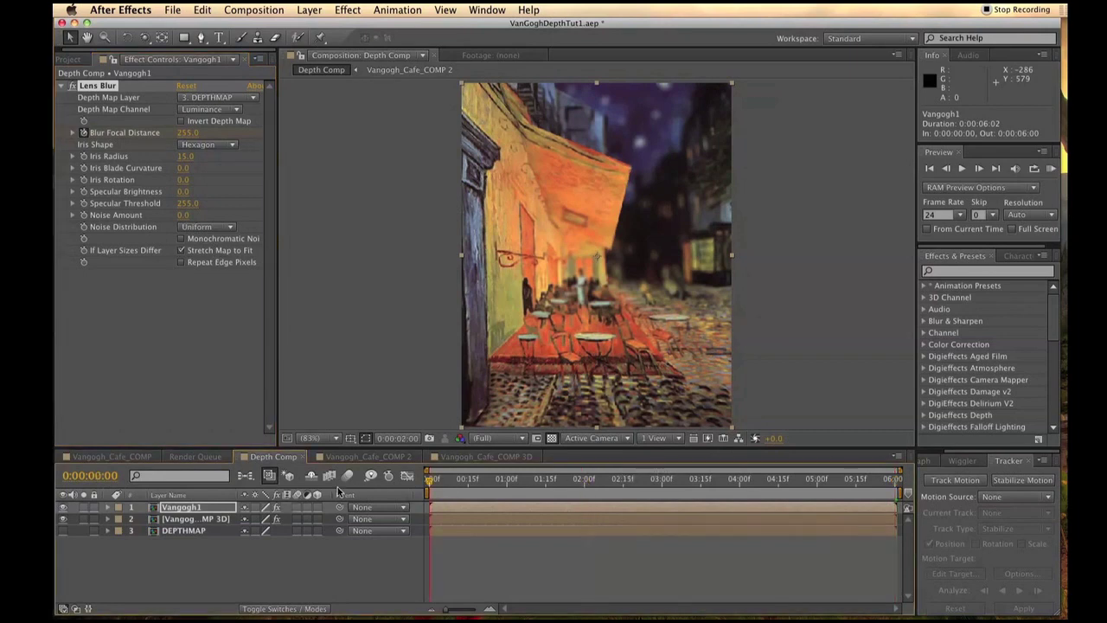
left_click(212, 517)
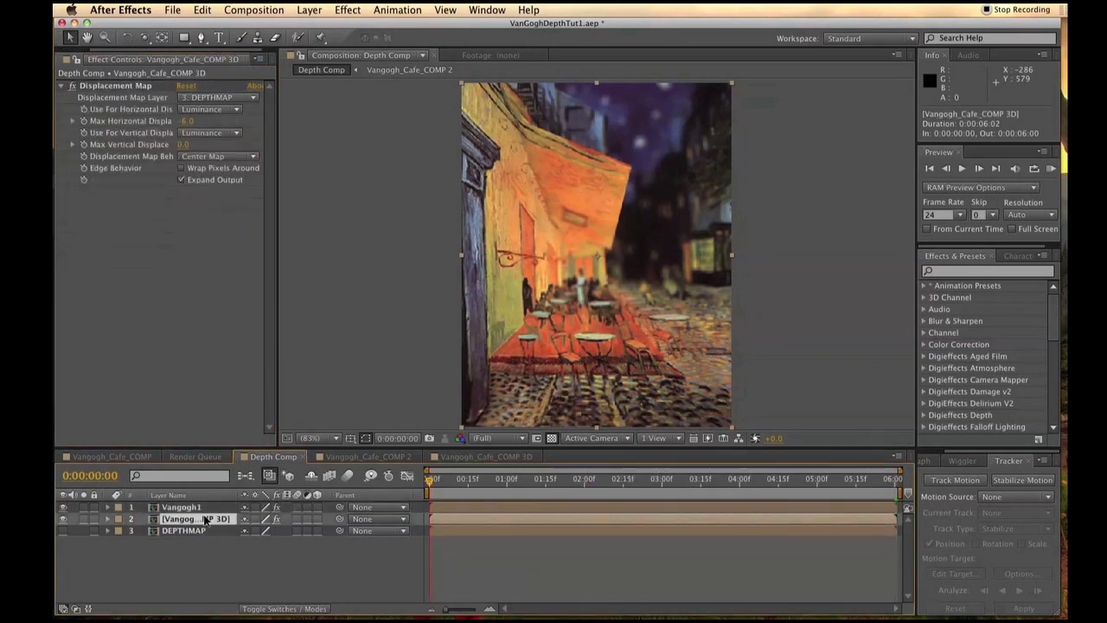
key("super+v")
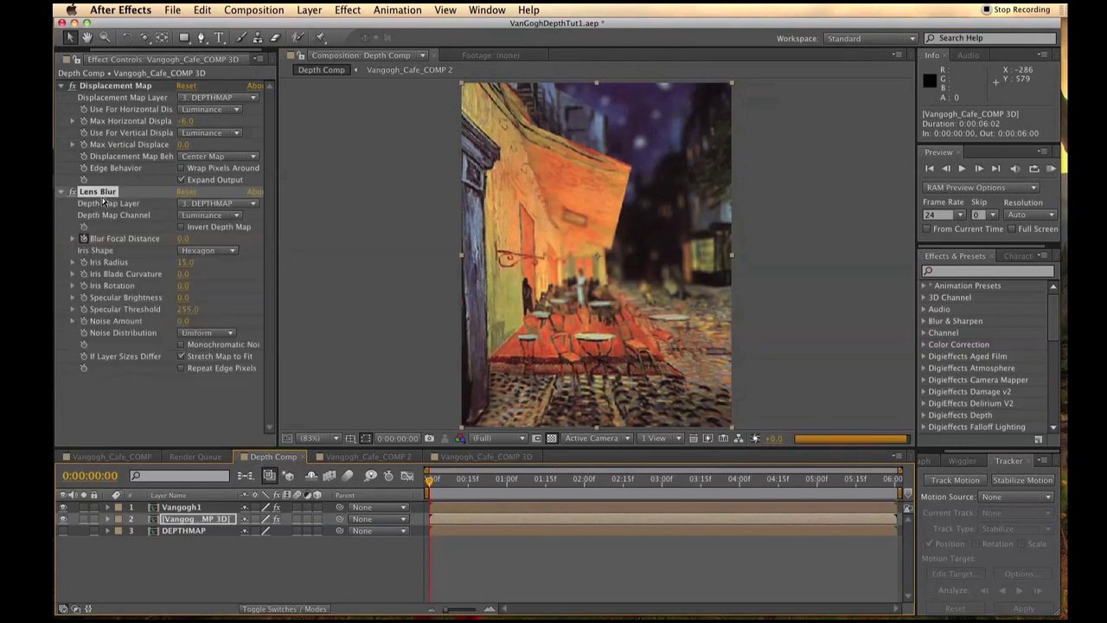
left_click_drag(104, 194, 118, 90)
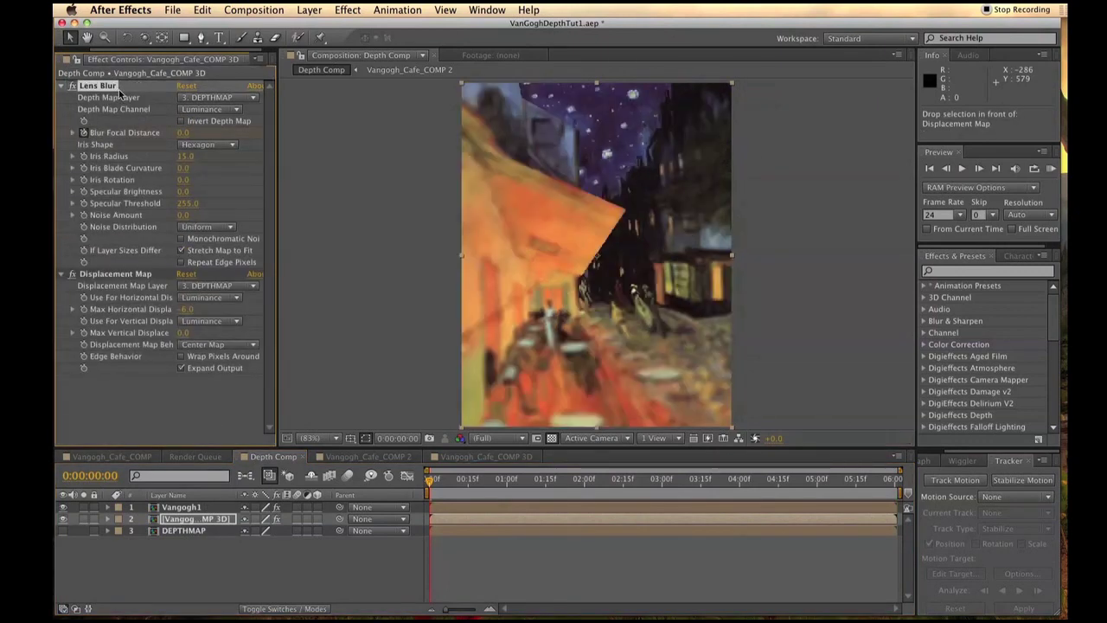
Step: Toggle Vangogh1's visibility repeatedly to compare it against the displaced café copy
left_click(64, 506)
left_click(64, 507)
left_click(64, 506)
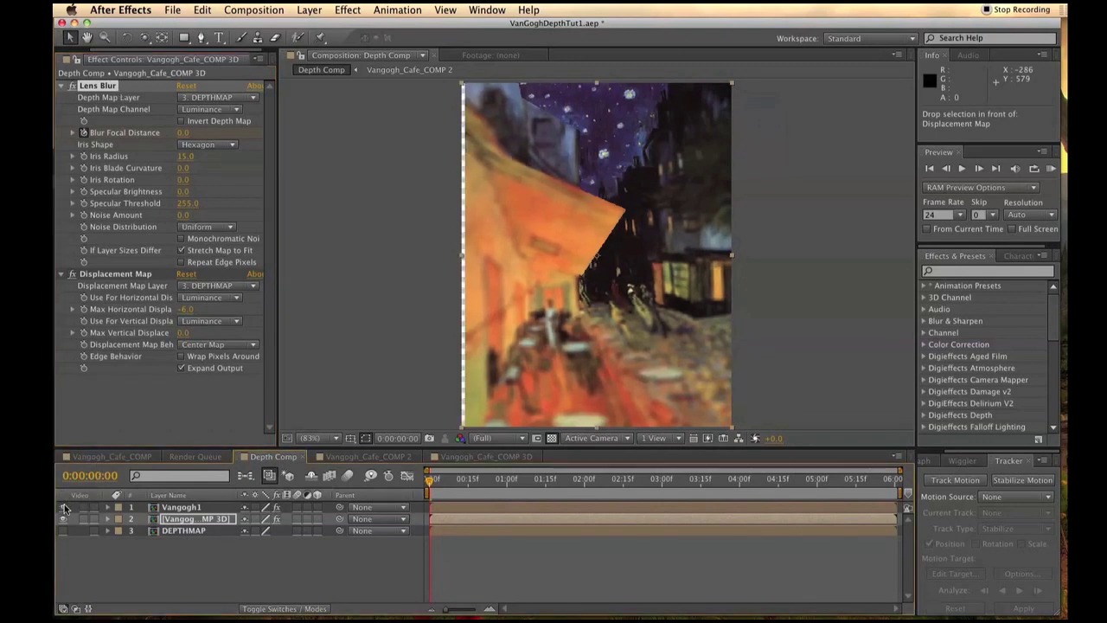
left_click(64, 507)
left_click(64, 507)
left_click(64, 507)
left_click(64, 507)
left_click(64, 507)
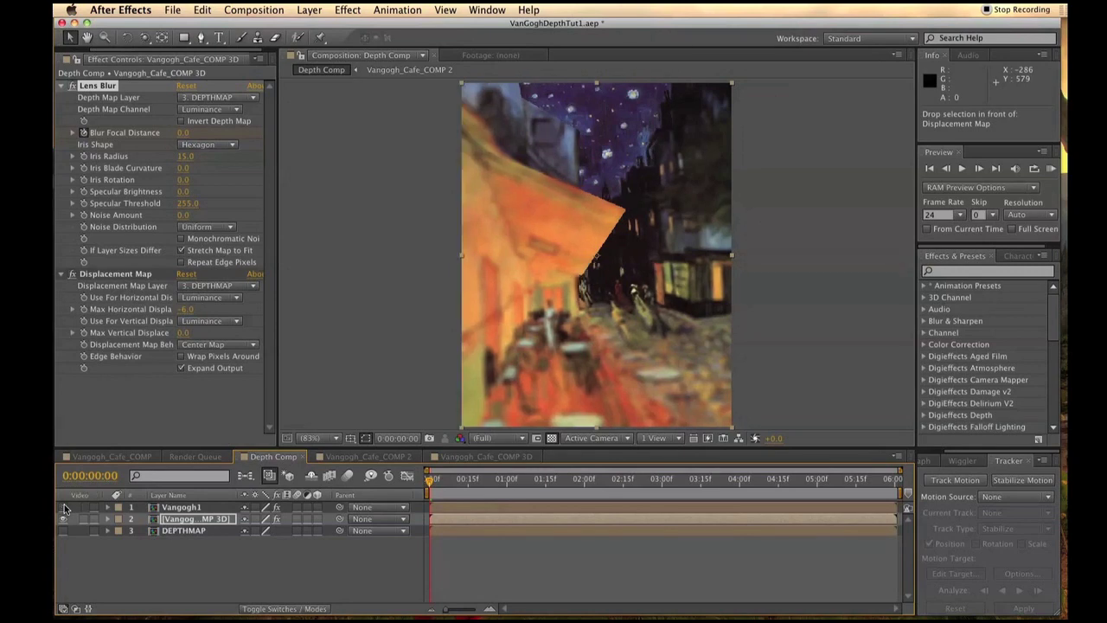
left_click(64, 507)
left_click(64, 506)
left_click(186, 507)
left_click(222, 523)
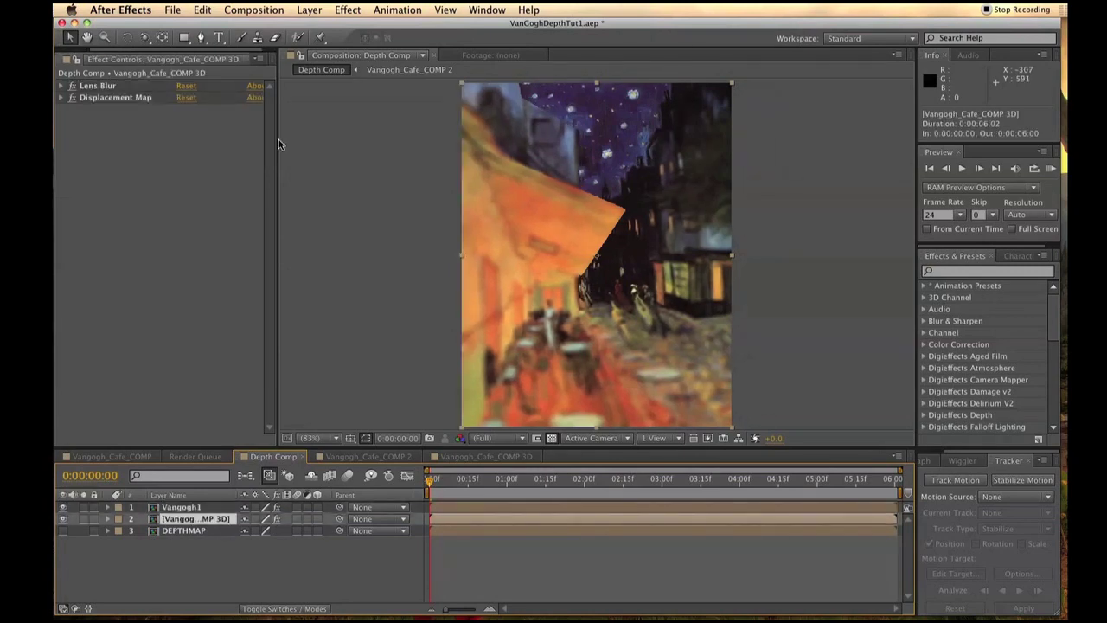
left_click(309, 10)
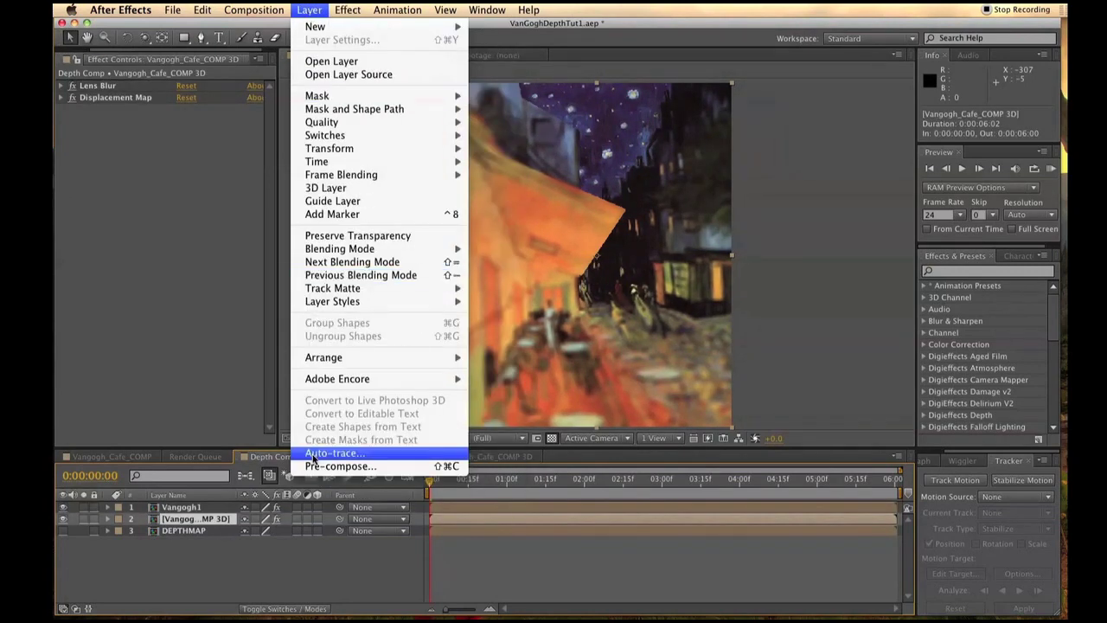
Step: Pre-compose the café copy layer as 'Vangogh_Cafe 3D_2'
left_click(319, 467)
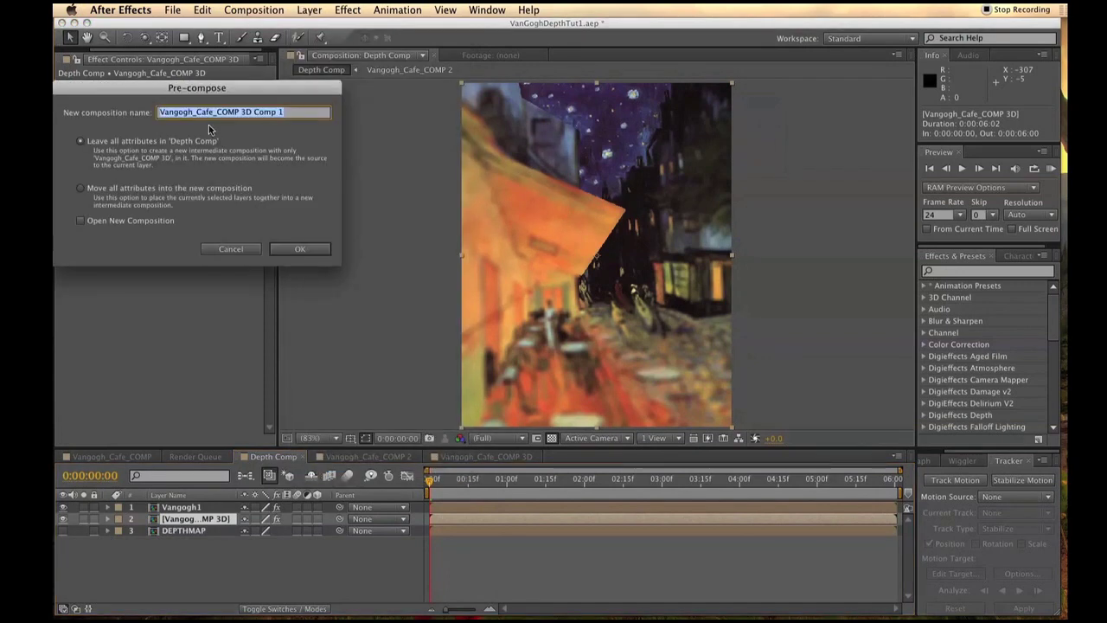
type("Vangogh_Cafe 3D_2")
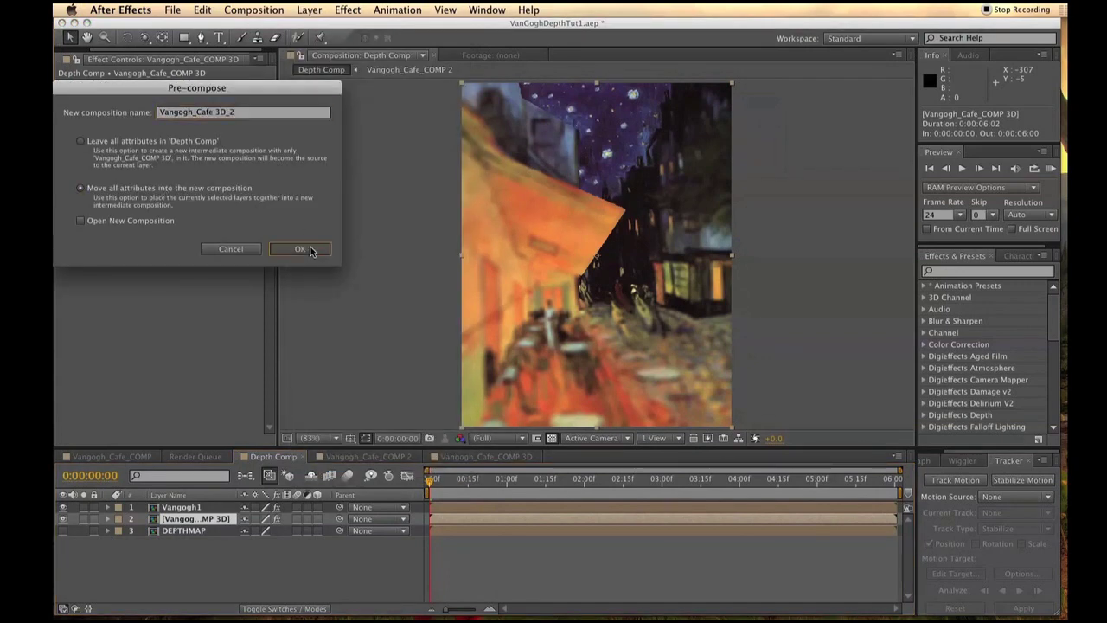
left_click(299, 248)
Step: Pre-compose Vangogh1 with all attributes moved in, naming it 'Vangogh3D_1'
left_click(192, 507)
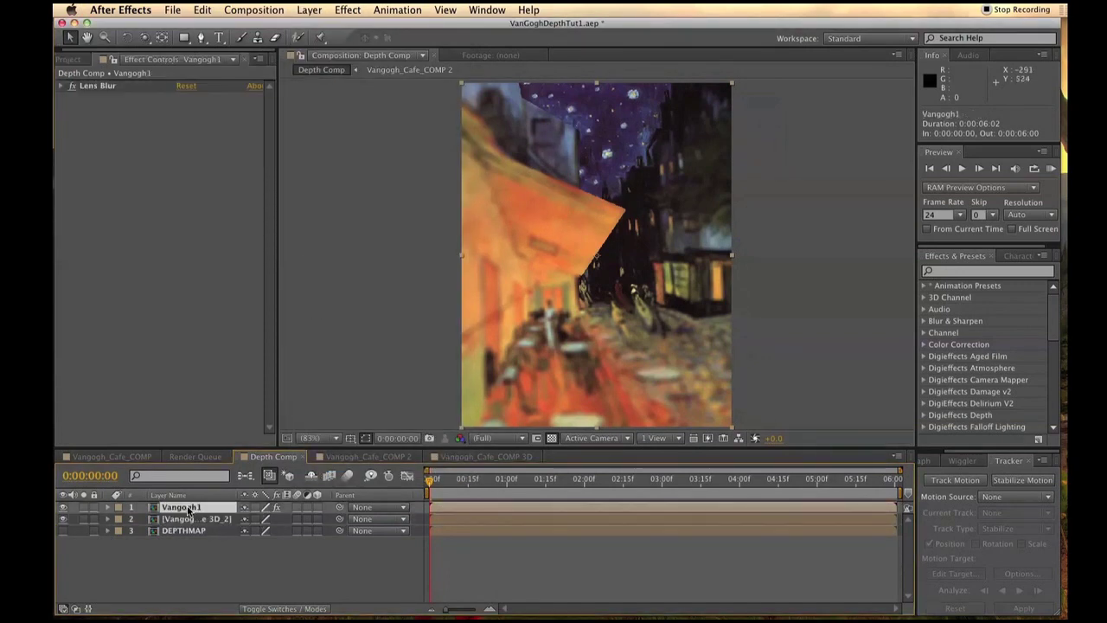
left_click(309, 10)
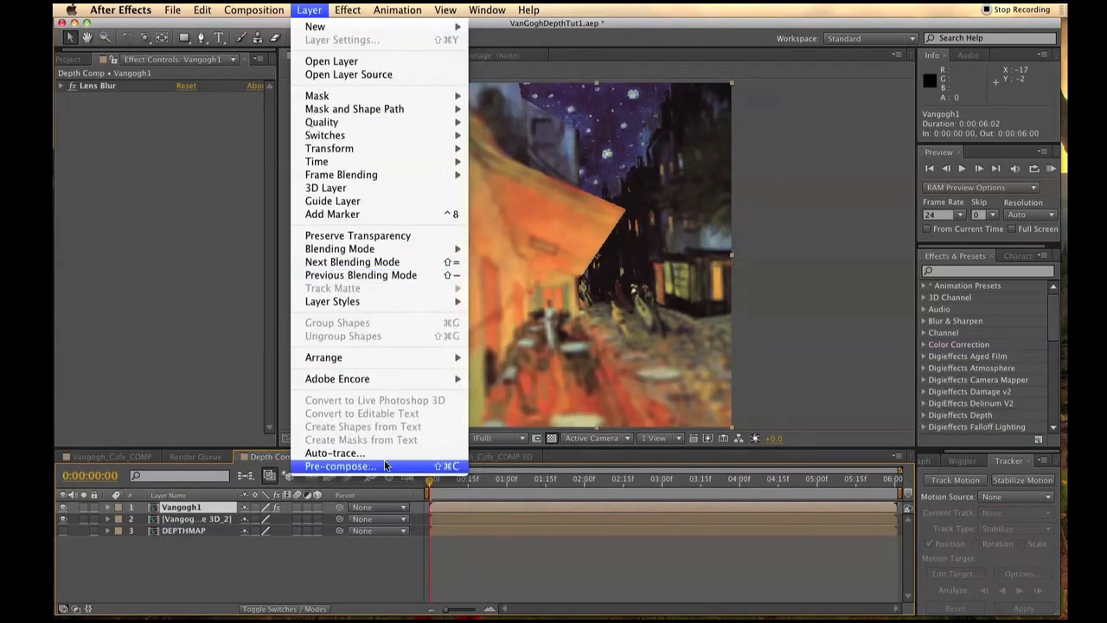
left_click(386, 466)
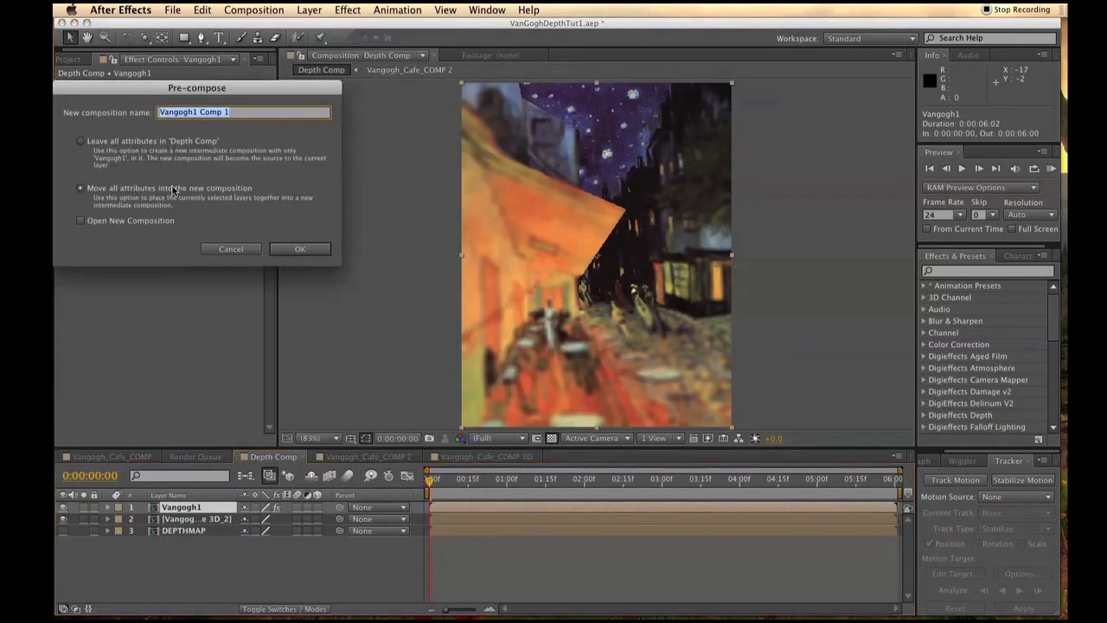
left_click(242, 115)
left_click_drag(242, 115, 192, 113)
type("3D_1")
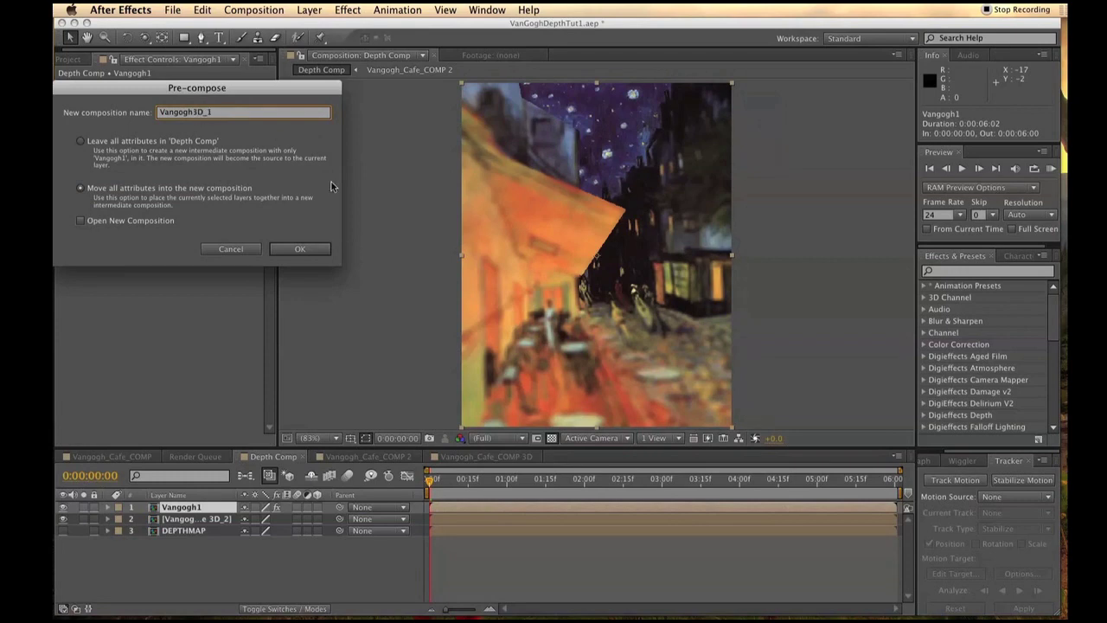
left_click(299, 249)
left_click(252, 554)
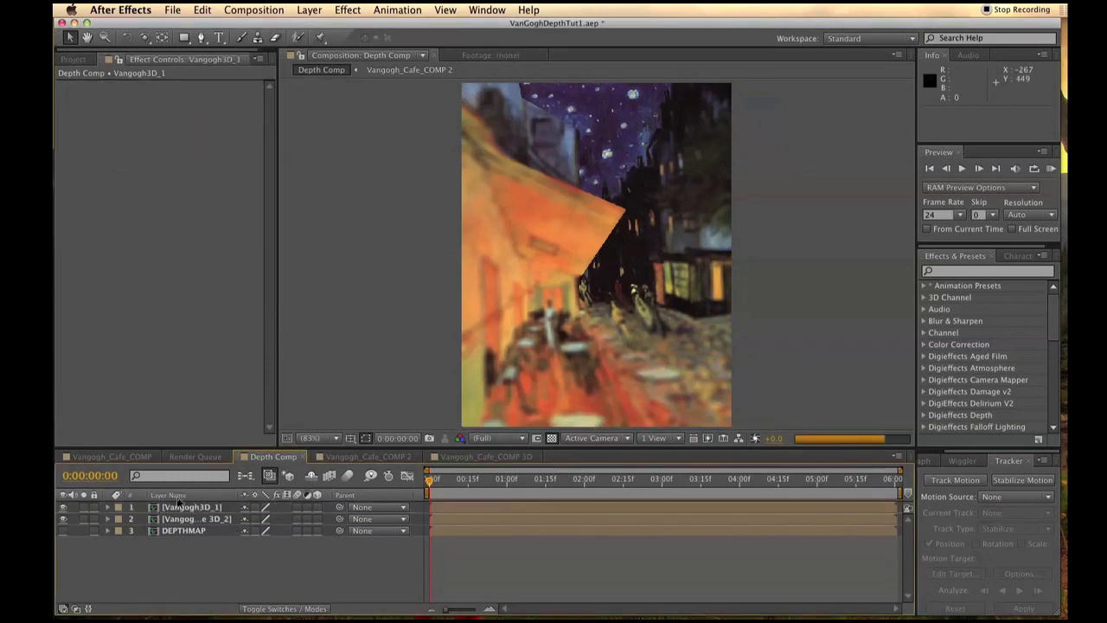
left_click(183, 507)
Step: Apply 3D Glasses: left Vangogh3D_1, right Vangogh_Cafe 3D_2, Balanced Colored Red Blue output
left_click(348, 9)
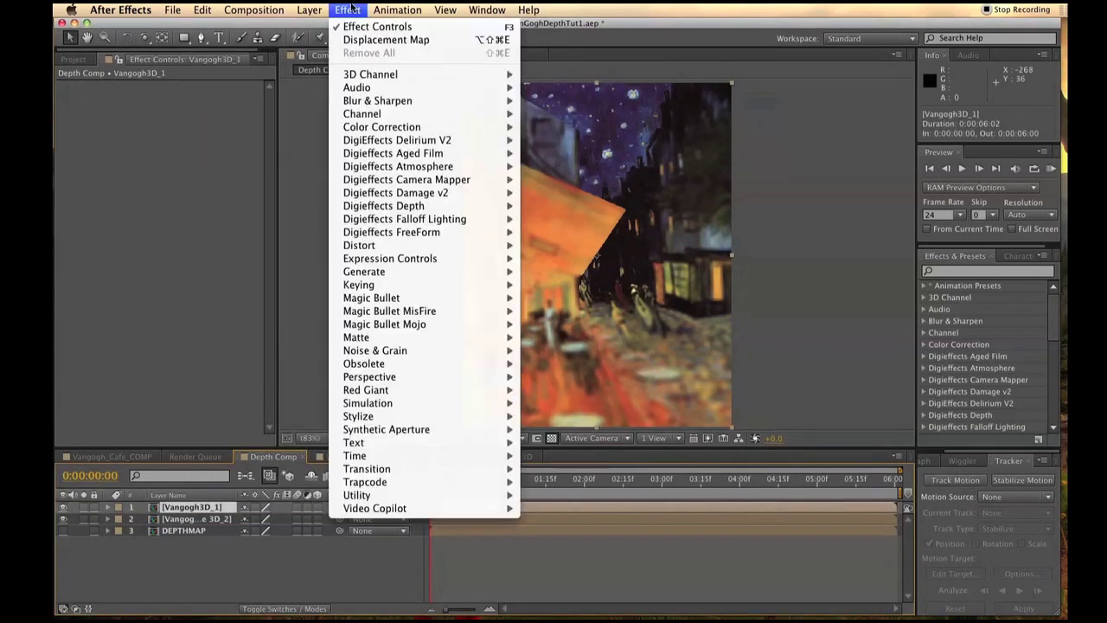
mouse_move(420, 377)
left_click(548, 382)
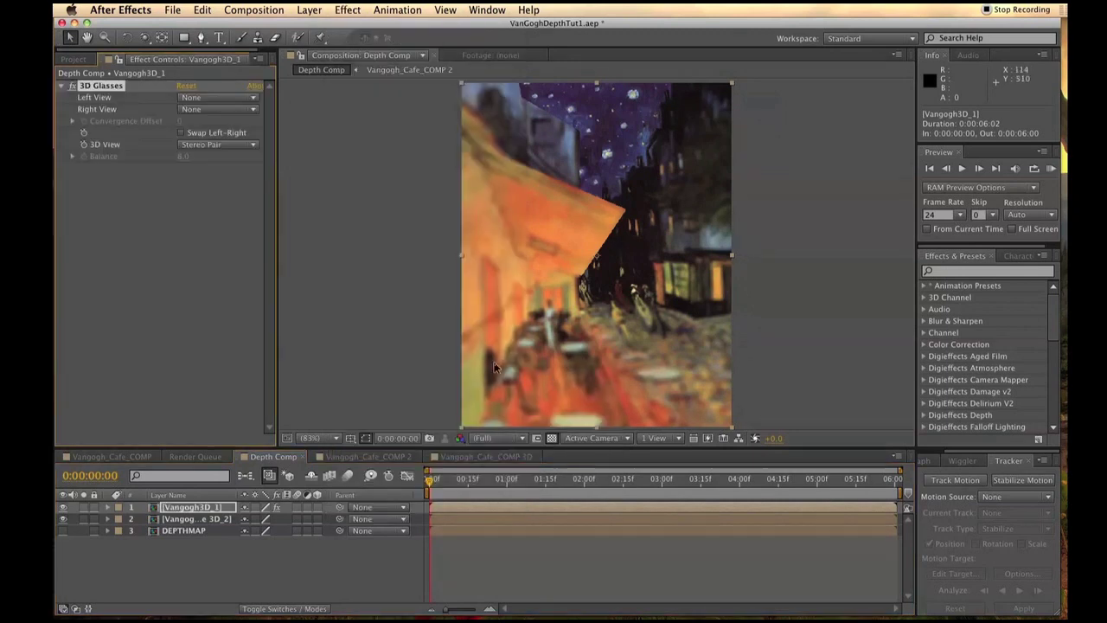
left_click(183, 98)
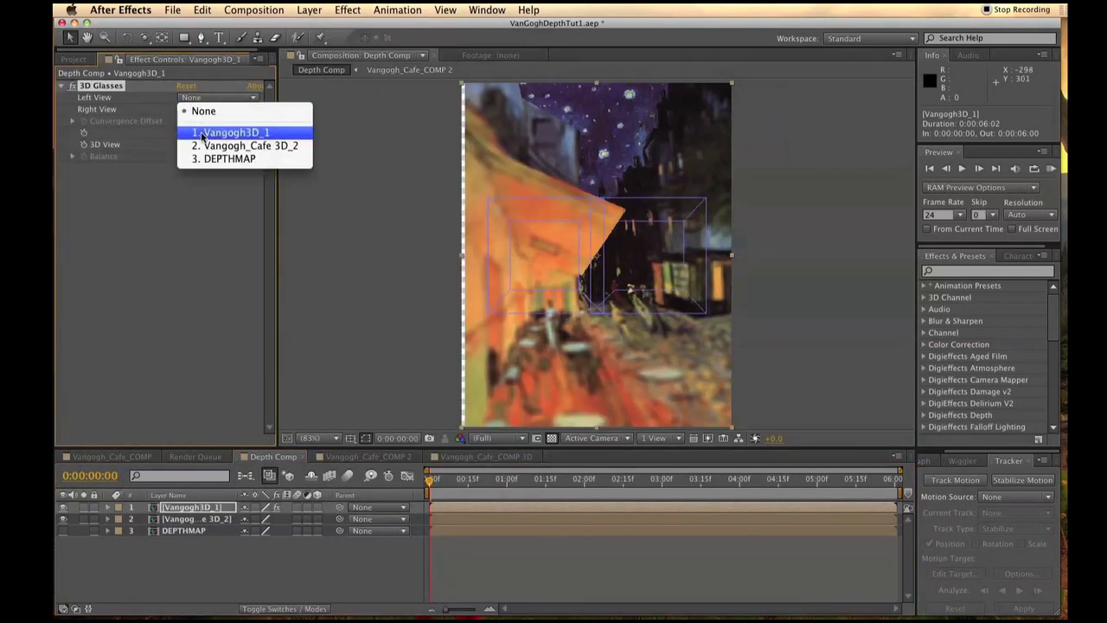
left_click(200, 129)
left_click(204, 110)
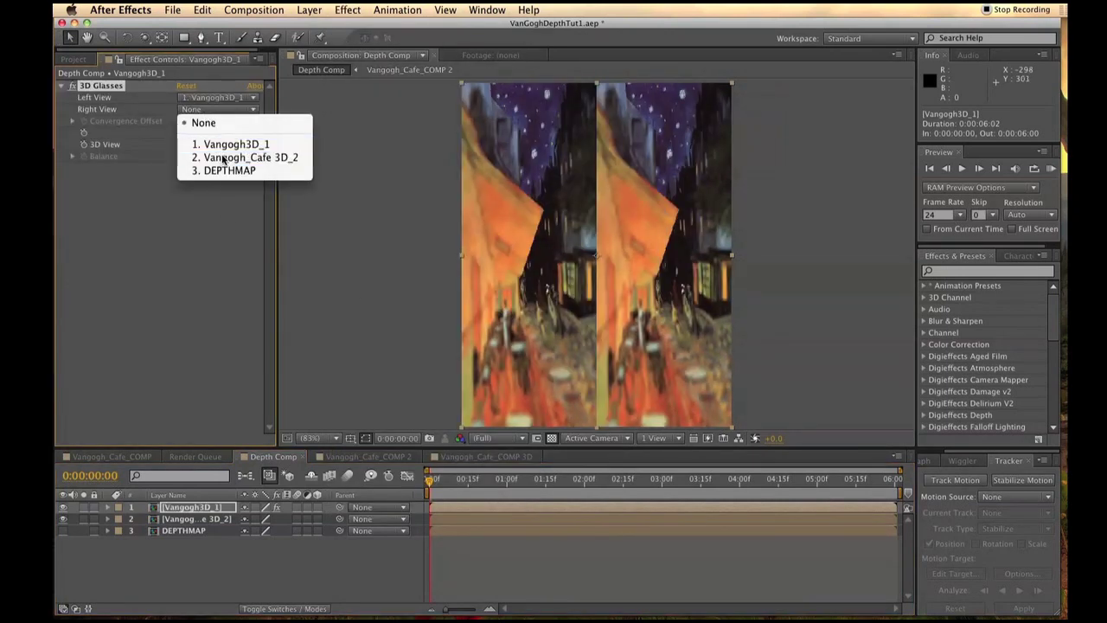
left_click(222, 154)
left_click(221, 148)
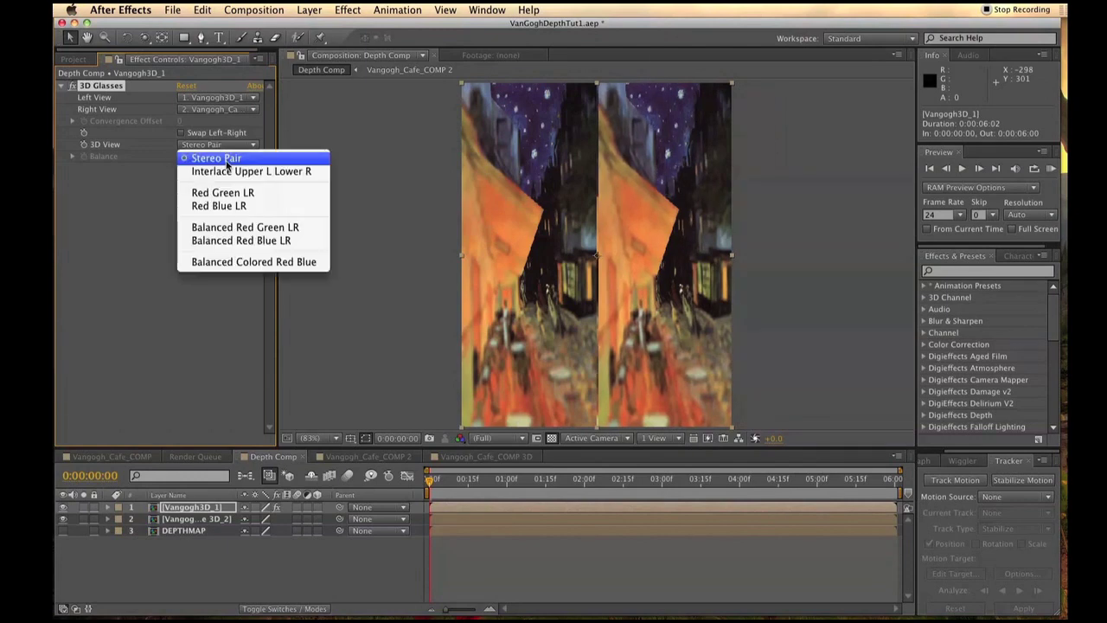
left_click(254, 258)
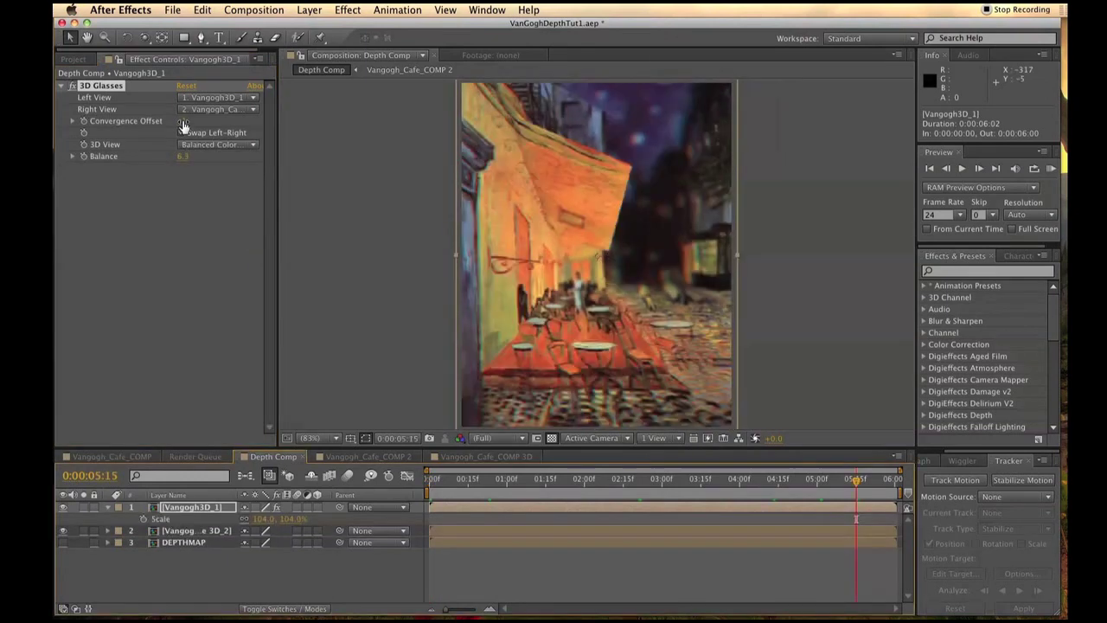
Step: Raise the colour Balance, adjust the convergence offset, and enable Swap Left-Right
left_click_drag(185, 159, 210, 157)
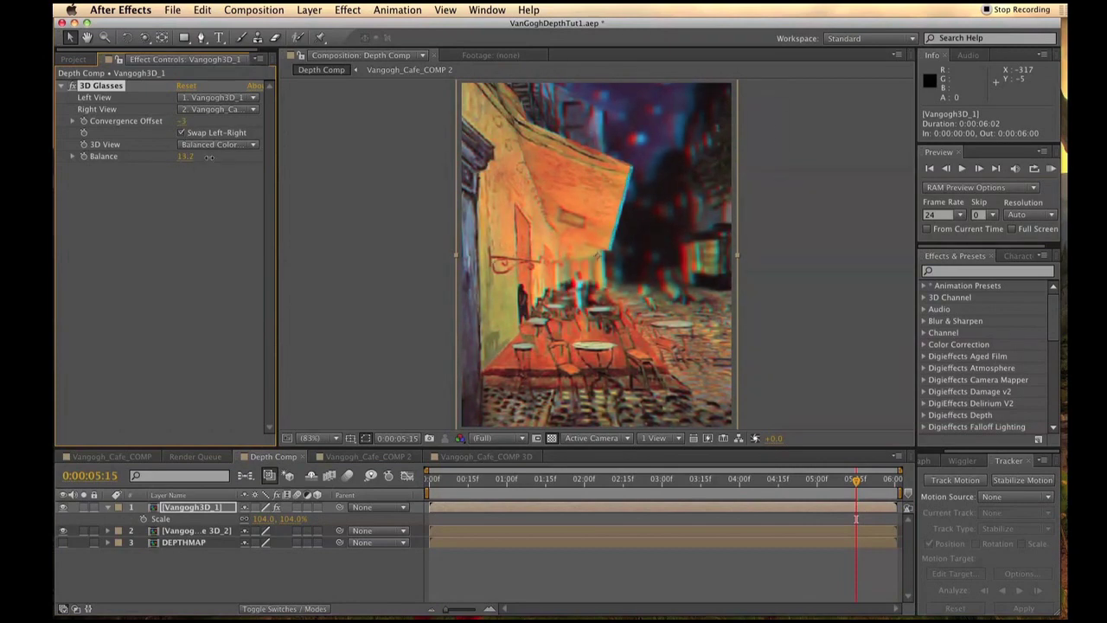
left_click_drag(185, 157, 222, 160)
left_click_drag(184, 121, 184, 121)
left_click(181, 132)
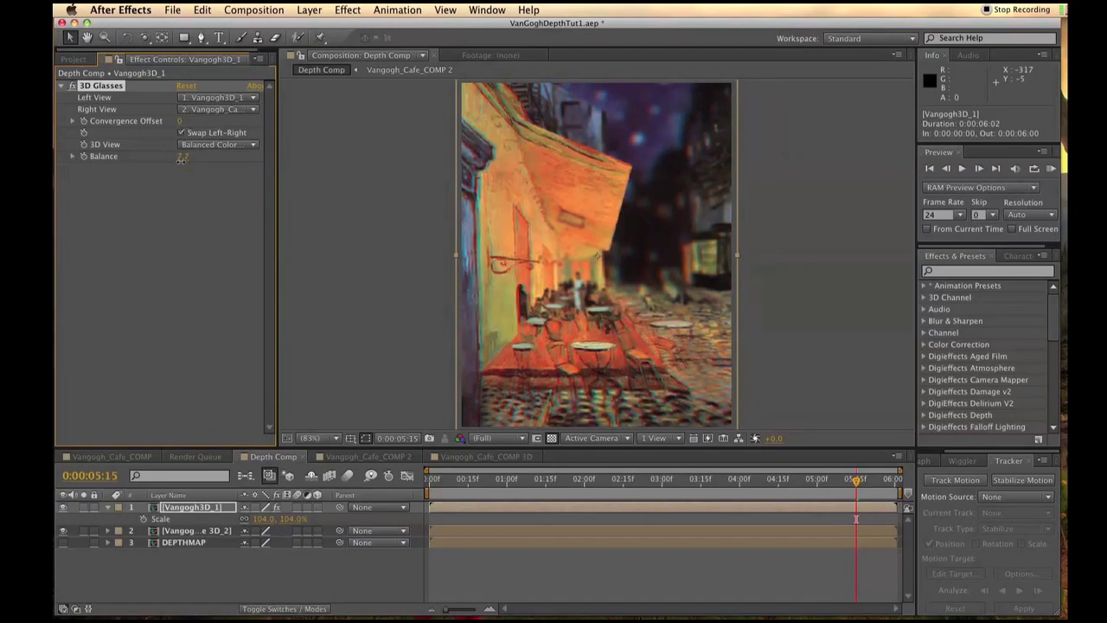